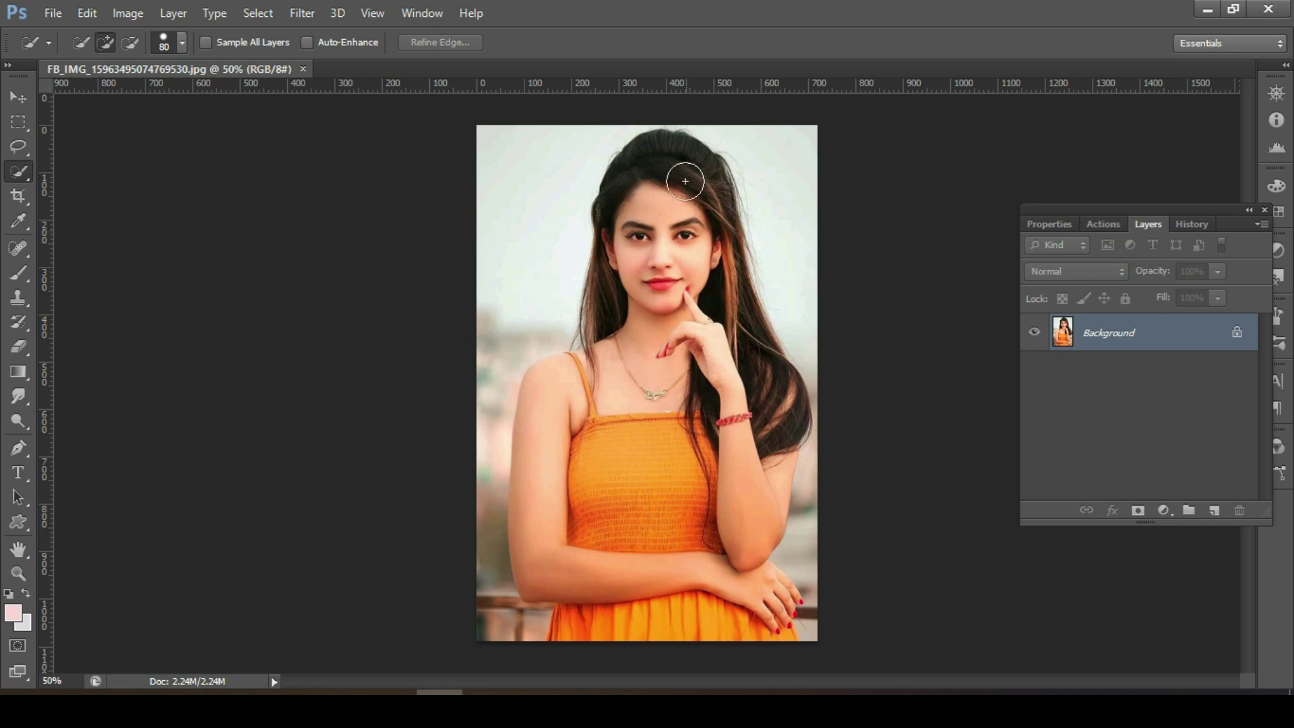
- Select the woman with the Quick Selection tool and subtract the background areas beside both arms from the selection
{"action": "mouse_move", "coordinate": [647, 286]}
{"action": "left_mouse_down"}
{"action": "mouse_move", "coordinate": [662, 354]}
{"action": "mouse_move", "coordinate": [616, 294]}
{"action": "mouse_move", "coordinate": [662, 289]}
{"action": "mouse_move", "coordinate": [709, 234]}
{"action": "mouse_move", "coordinate": [755, 390]}
{"action": "mouse_move", "coordinate": [726, 516]}
{"action": "mouse_move", "coordinate": [686, 409]}
{"action": "mouse_move", "coordinate": [577, 367]}
{"action": "mouse_move", "coordinate": [494, 560]}
{"action": "mouse_move", "coordinate": [514, 628]}
{"action": "mouse_move", "coordinate": [480, 530]}
{"action": "mouse_move", "coordinate": [483, 487]}
{"action": "left_mouse_up"}
{"action": "left_click", "coordinate": [486, 489], "text": "alt"}
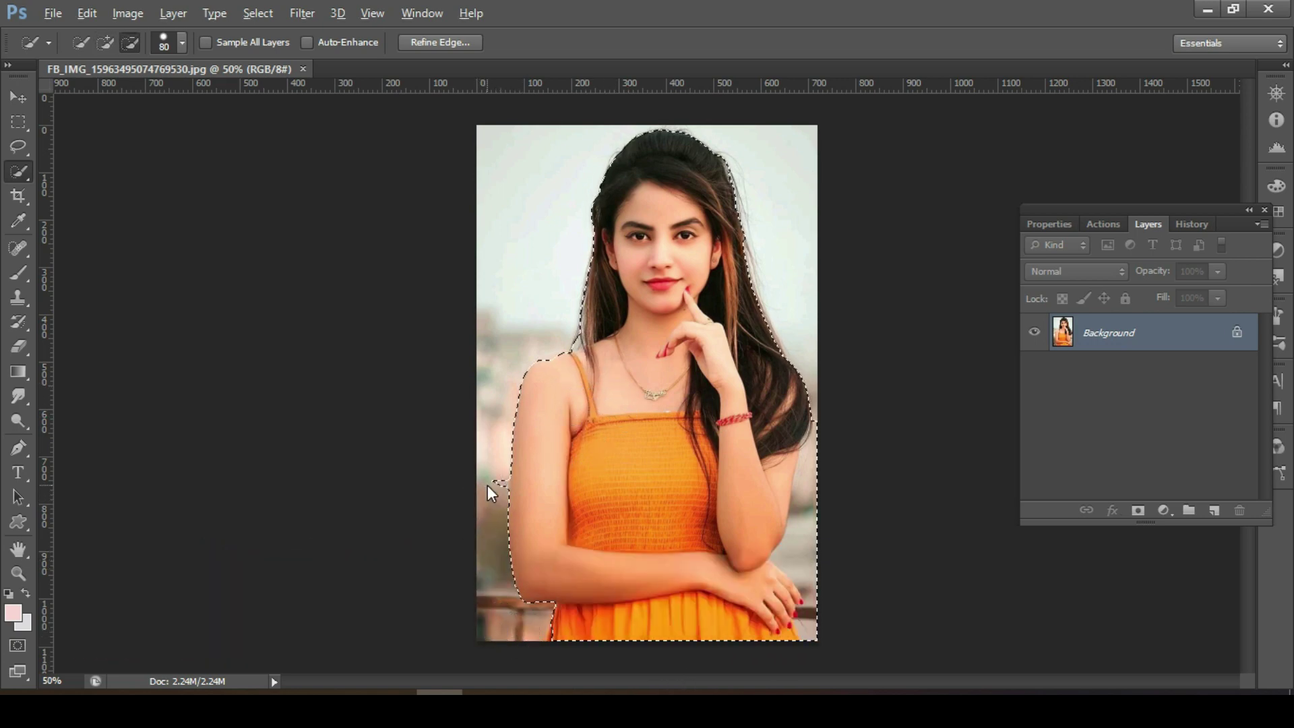
{"action": "left_click", "coordinate": [816, 548], "text": "alt"}
{"action": "left_click", "coordinate": [820, 618], "text": "alt"}
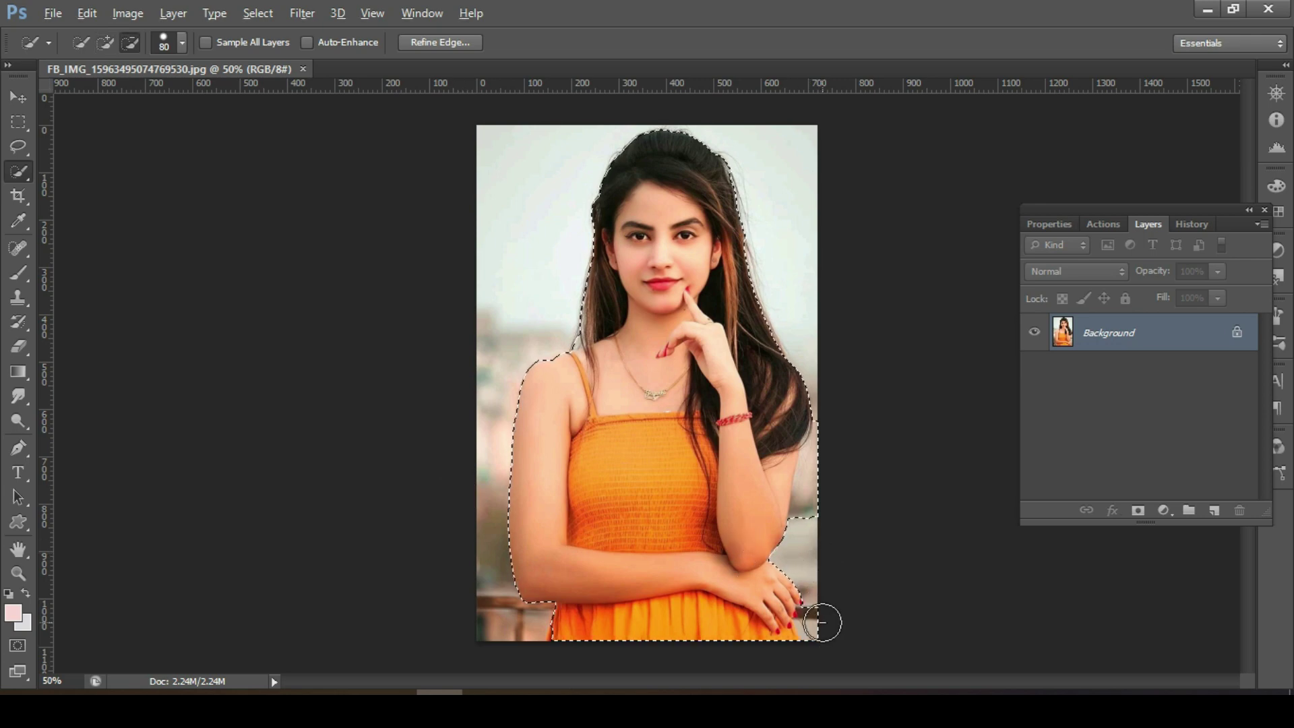
{"action": "left_click", "coordinate": [817, 518], "text": "alt"}
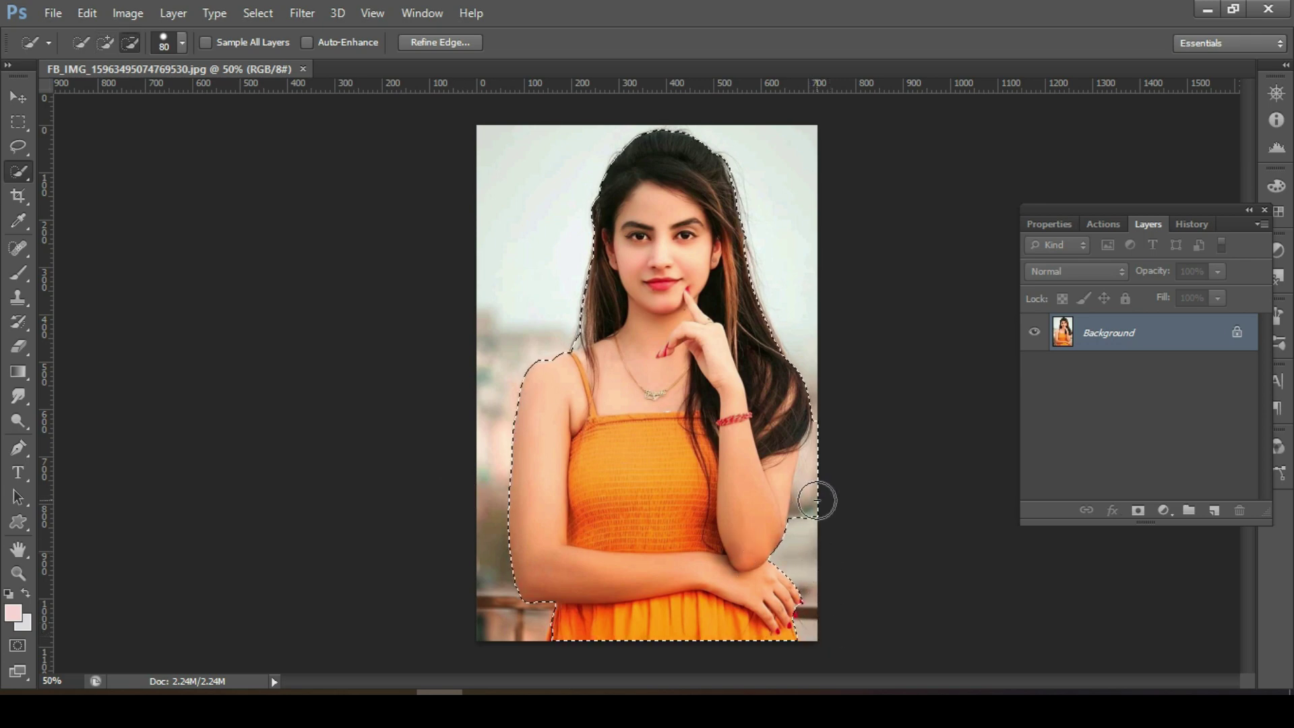
{"action": "left_click", "coordinate": [834, 430], "text": "alt"}
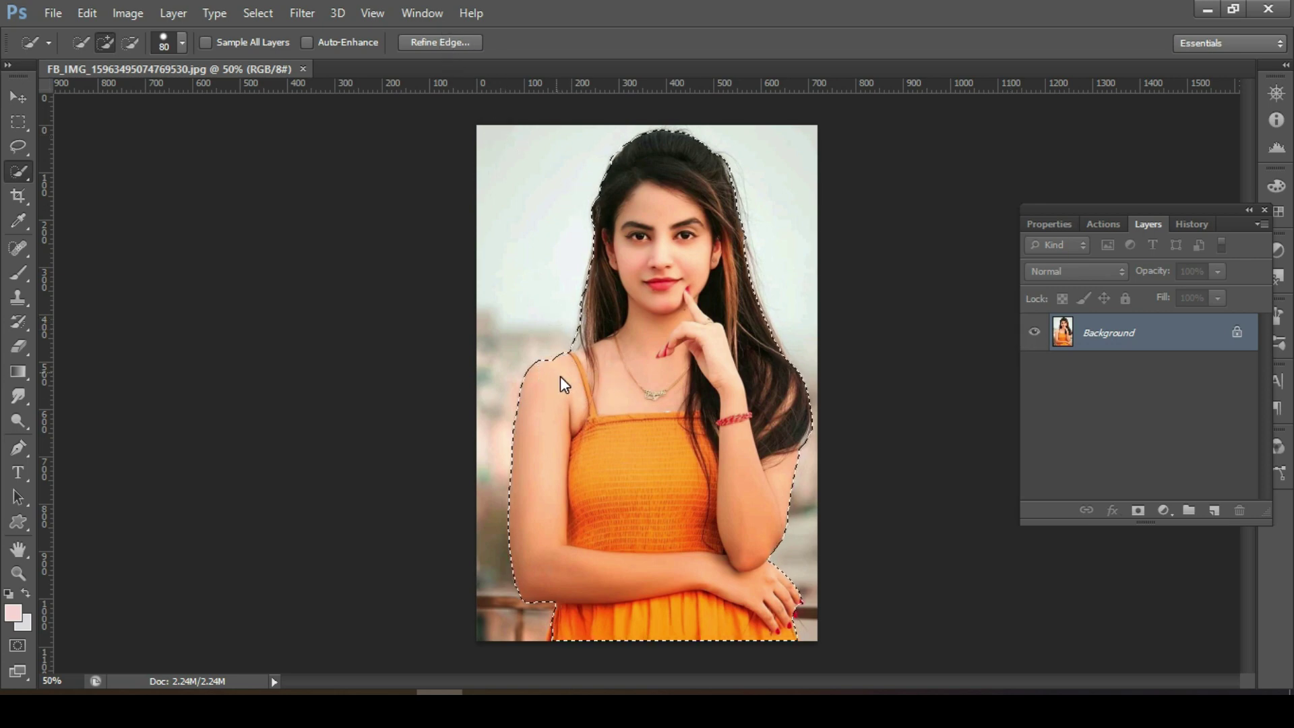
- Refine the selection's edge with Smart Radius enabled and brush the Refine Radius tool along the edges of the hair
{"action": "left_click", "coordinate": [435, 41]}
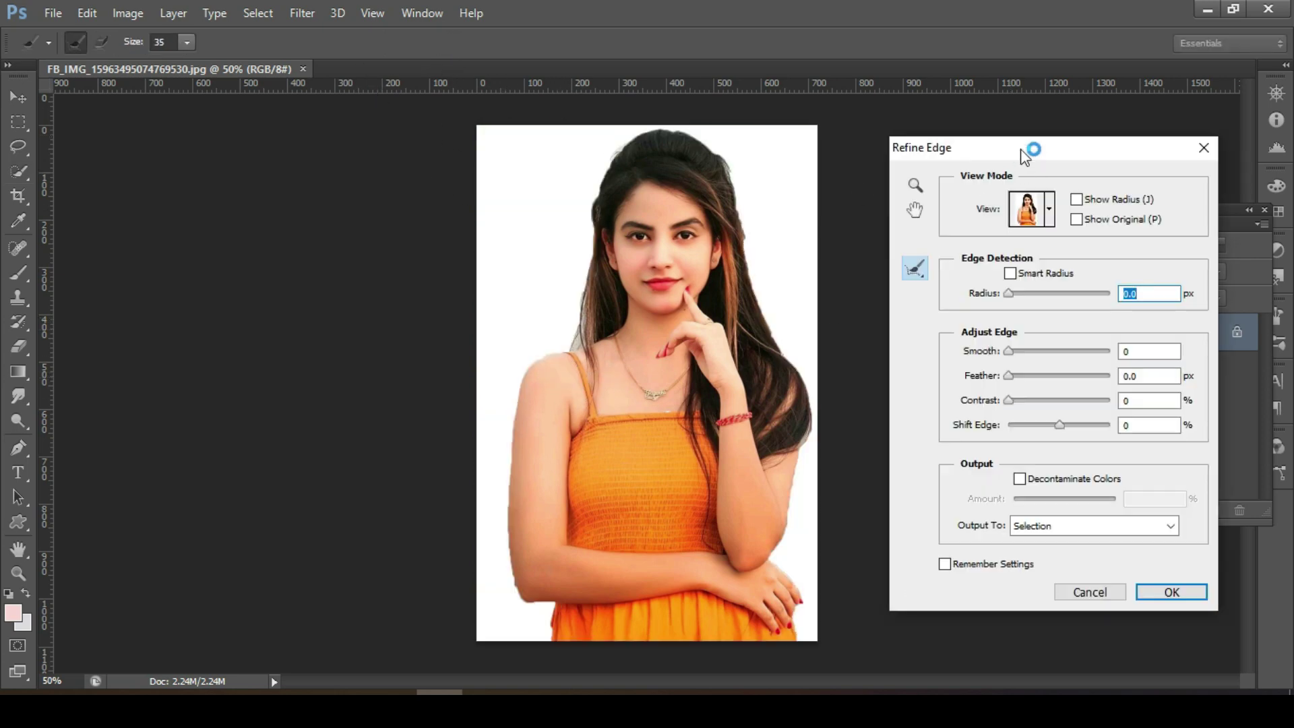
{"action": "mouse_move", "coordinate": [1023, 155]}
{"action": "left_mouse_down"}
{"action": "mouse_move", "coordinate": [608, 140]}
{"action": "mouse_move", "coordinate": [1021, 137]}
{"action": "left_mouse_up"}
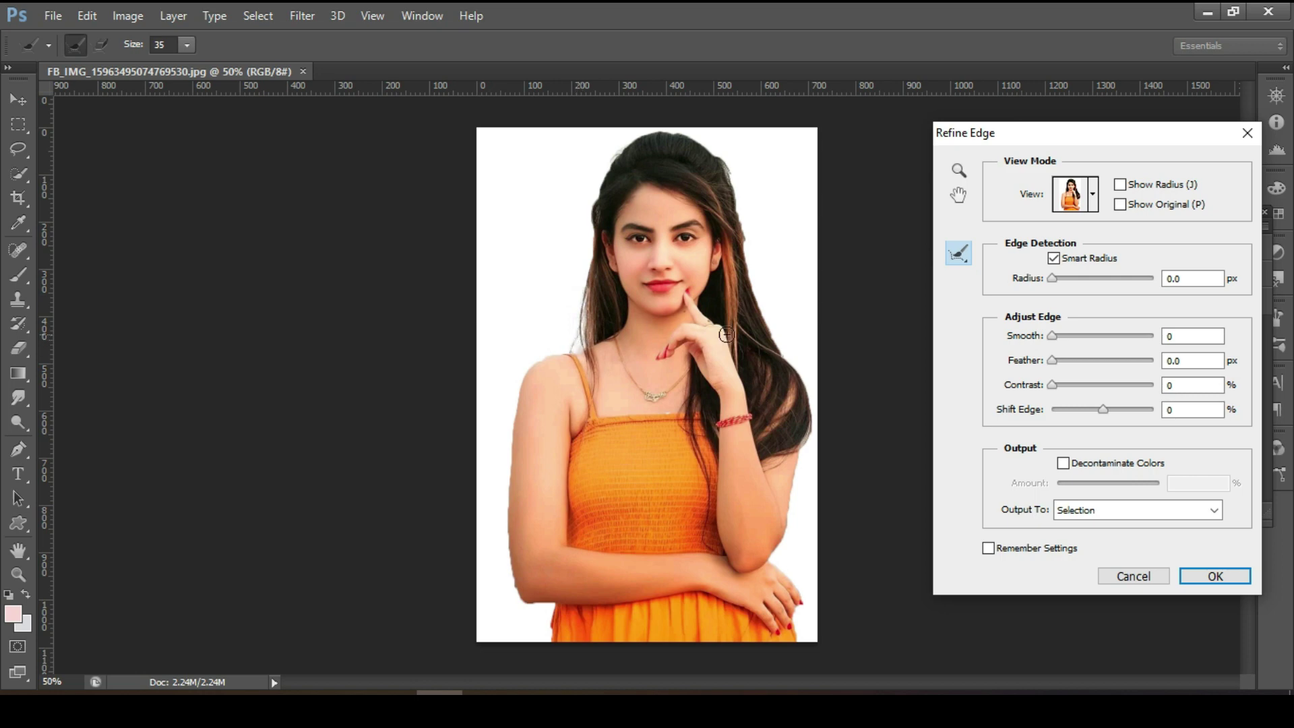
{"action": "left_click_drag", "start_coordinate": [729, 174], "coordinate": [735, 218]}
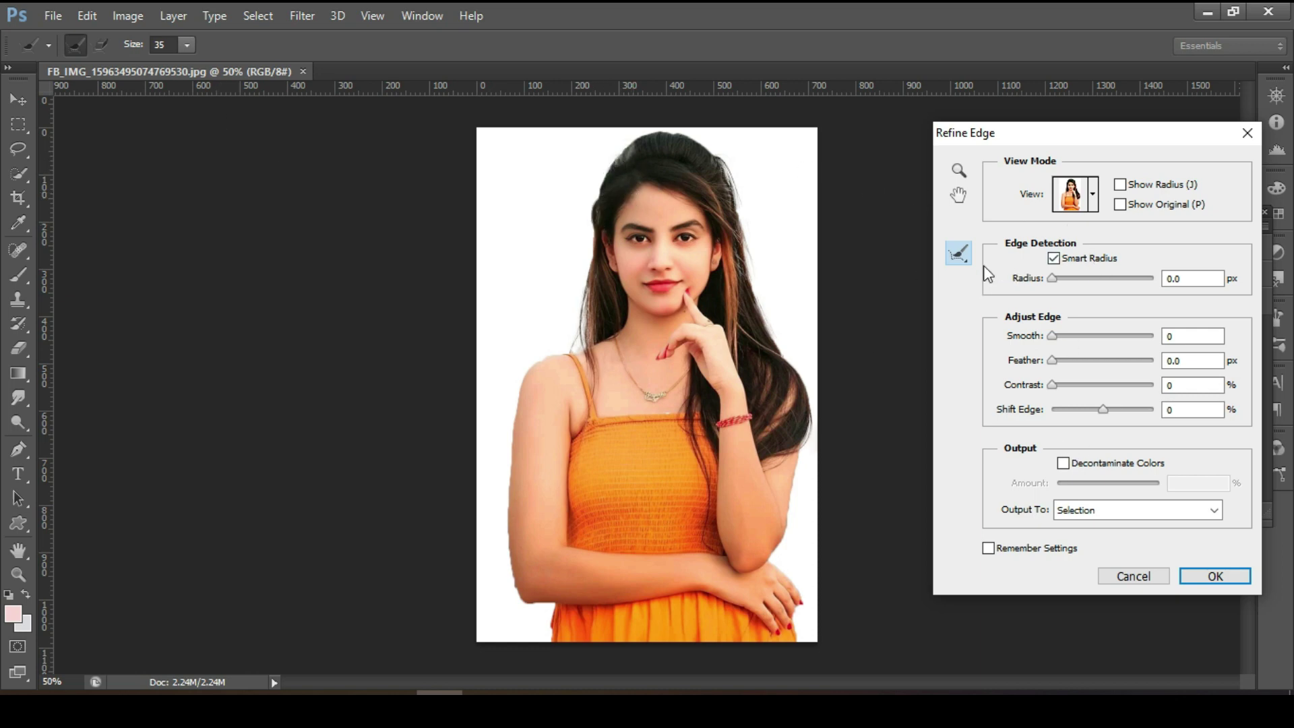
{"action": "left_click", "coordinate": [107, 46]}
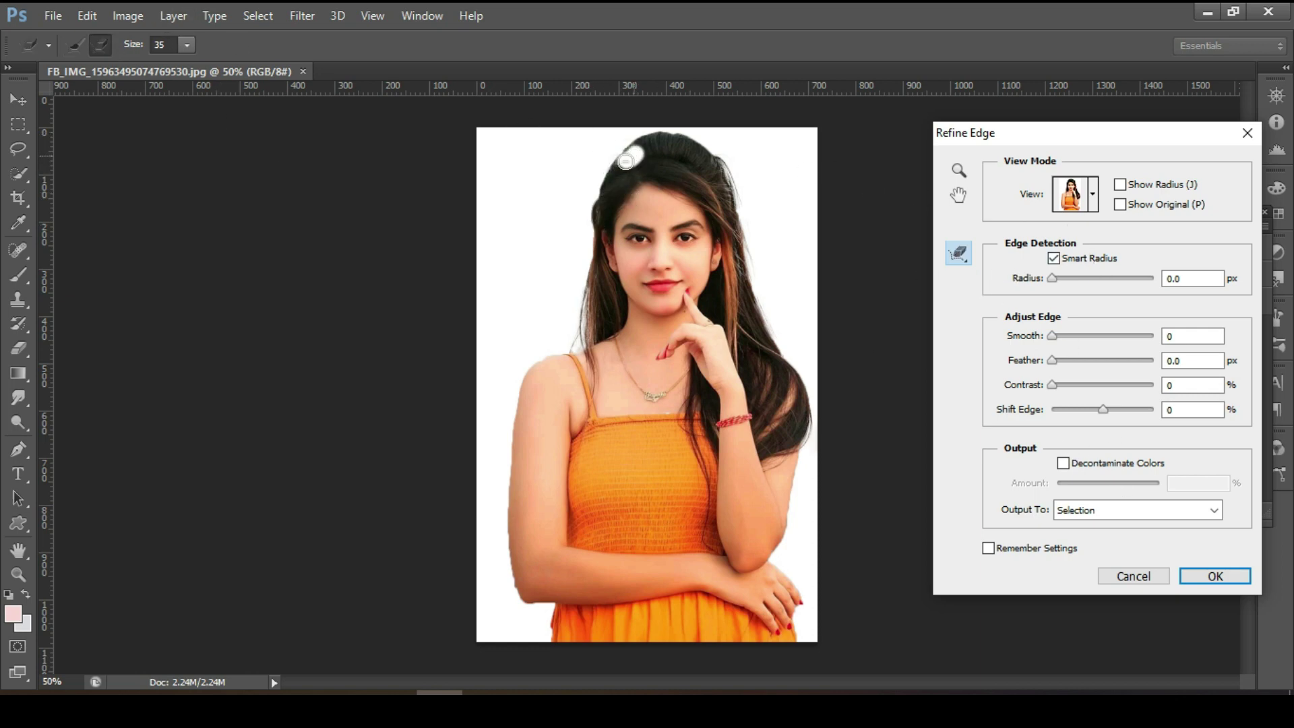
{"action": "left_click", "coordinate": [75, 46]}
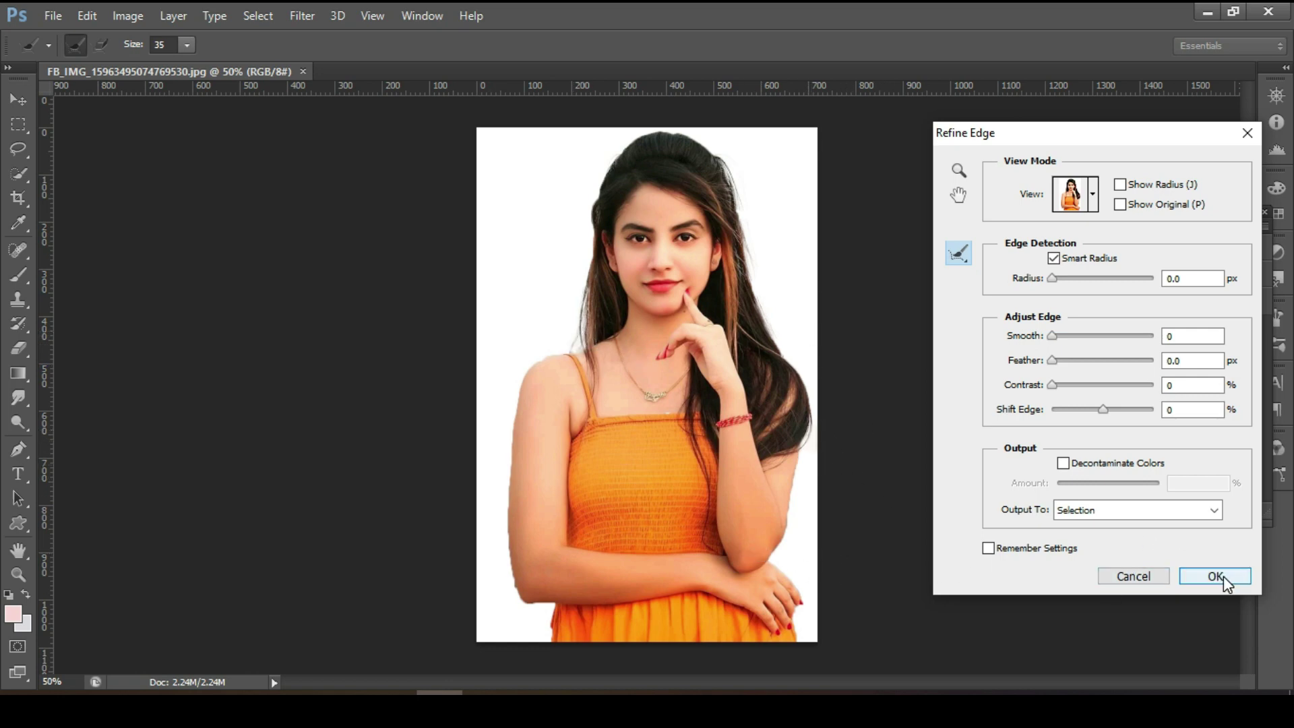
- Output the refined selection to a new layer with layer mask
{"action": "left_click", "coordinate": [1151, 514]}
{"action": "left_click", "coordinate": [1156, 577]}
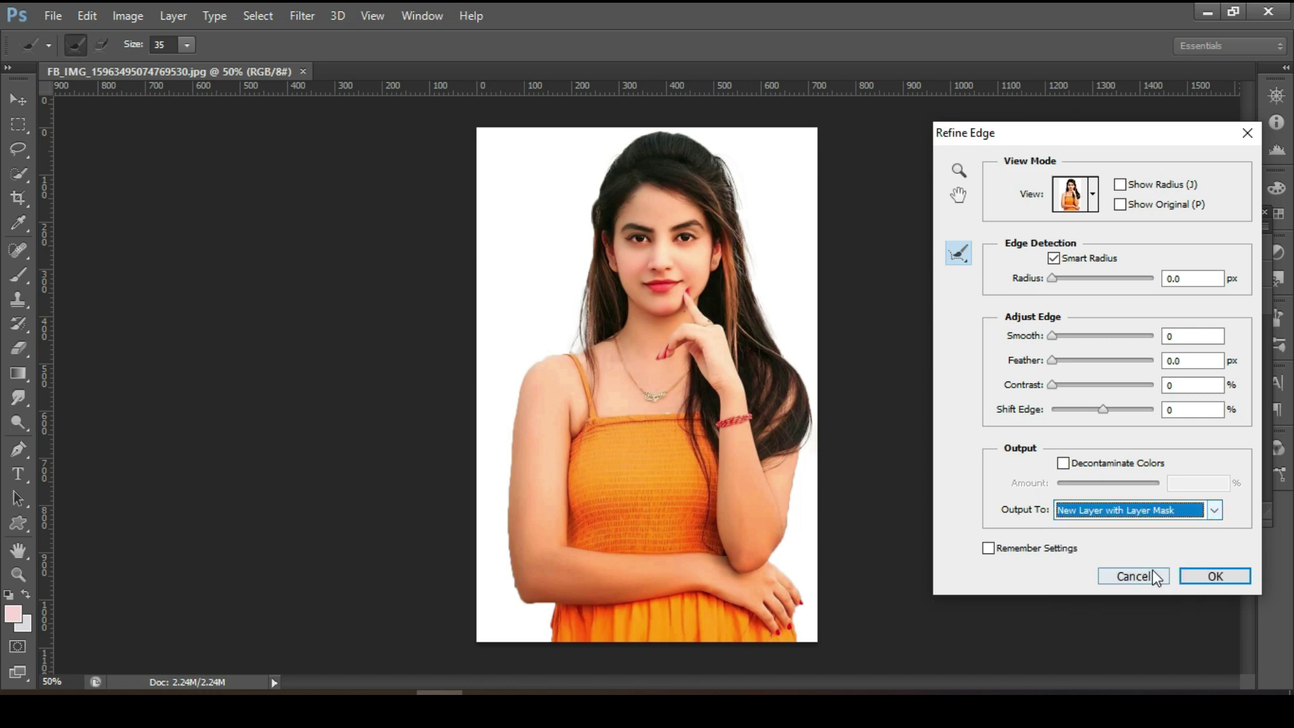
{"action": "left_click", "coordinate": [1216, 575]}
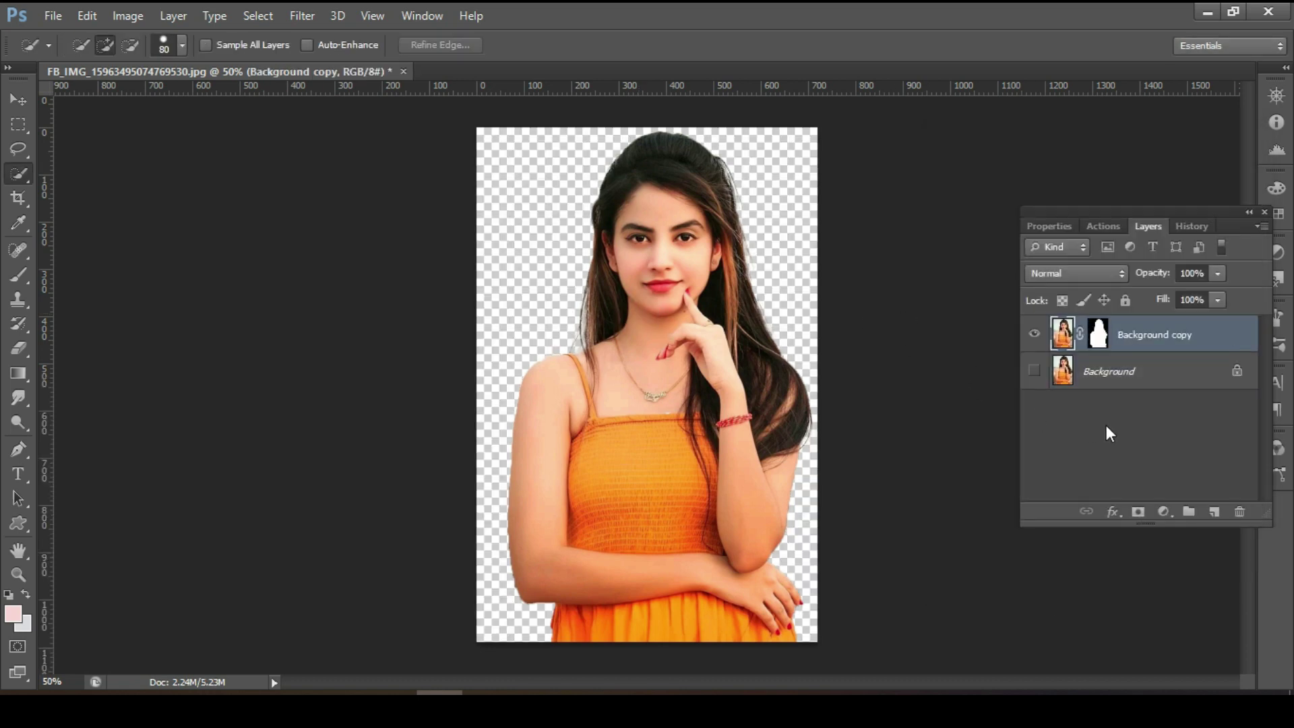
- Check the Background copy layer by toggling its visibility, then select the original Background layer and make it visible
{"action": "left_click", "coordinate": [1033, 334]}
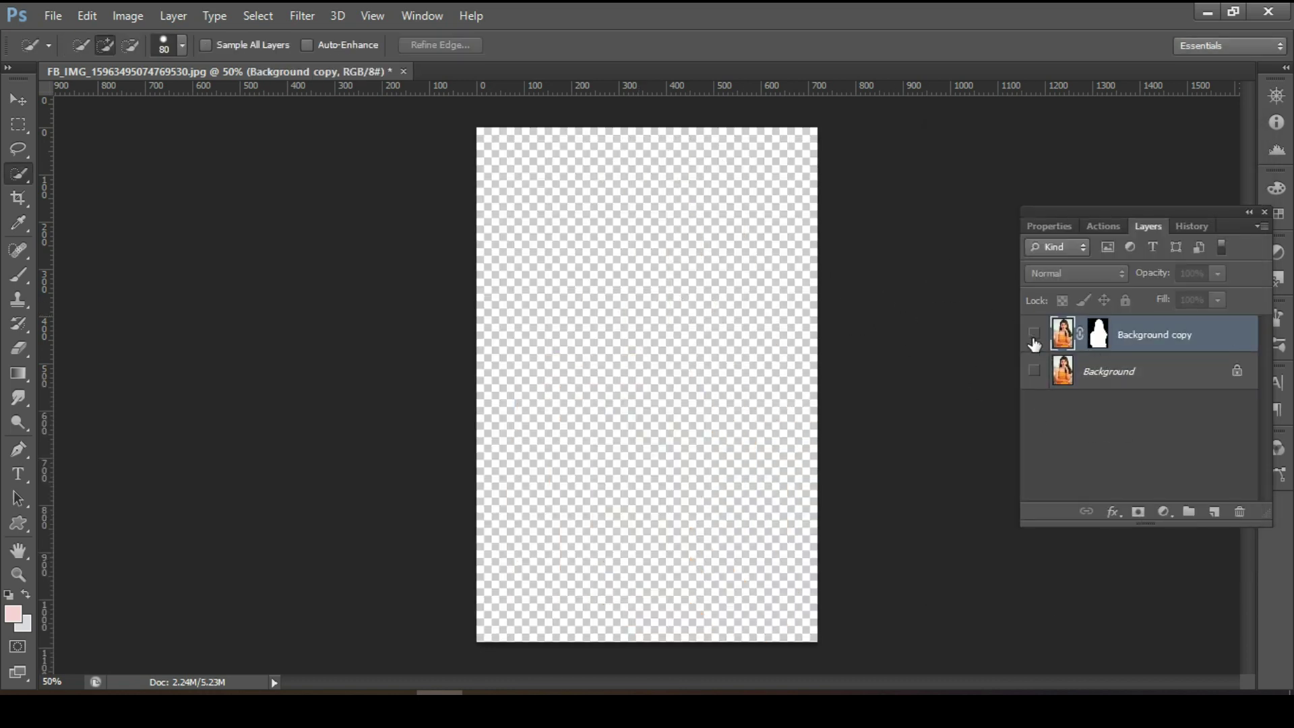
{"action": "left_click", "coordinate": [1034, 334]}
{"action": "left_click", "coordinate": [1063, 370]}
{"action": "left_click", "coordinate": [1034, 370]}
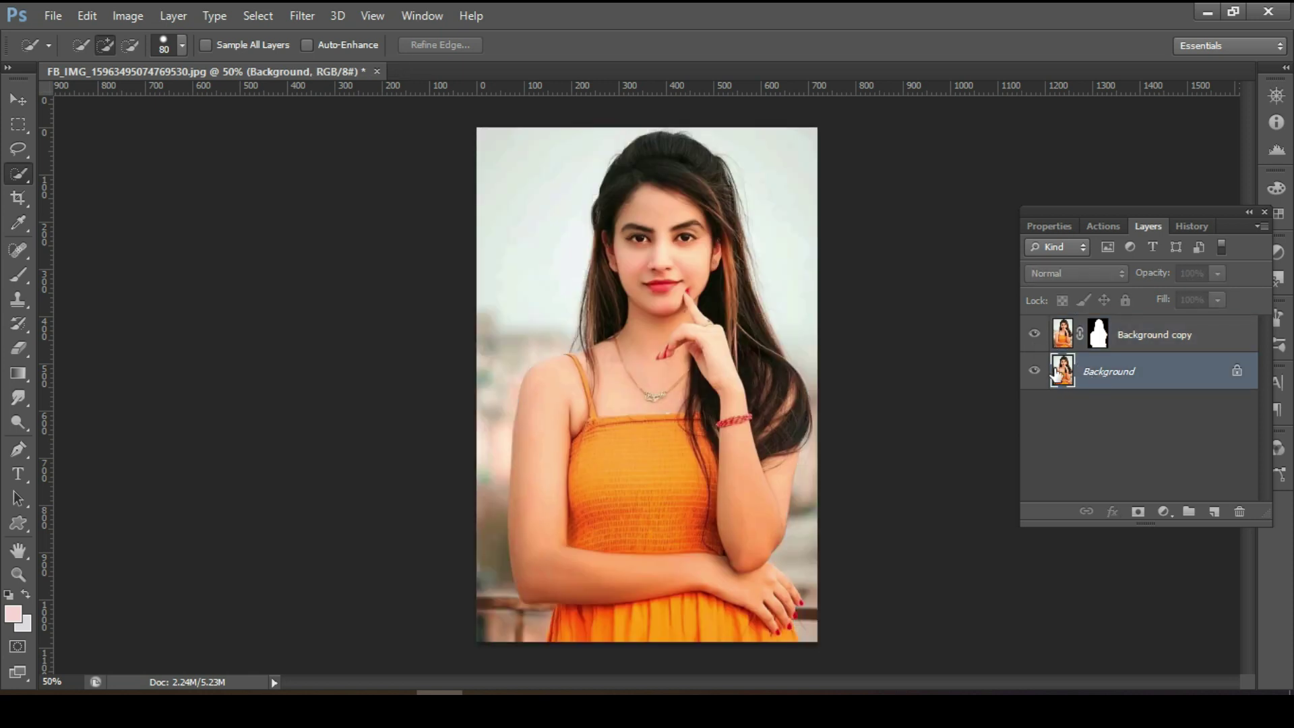
- Load the Background copy's layer mask as a selection and expand the selection outward around the woman
{"action": "left_click", "coordinate": [1098, 337], "text": "ctrl"}
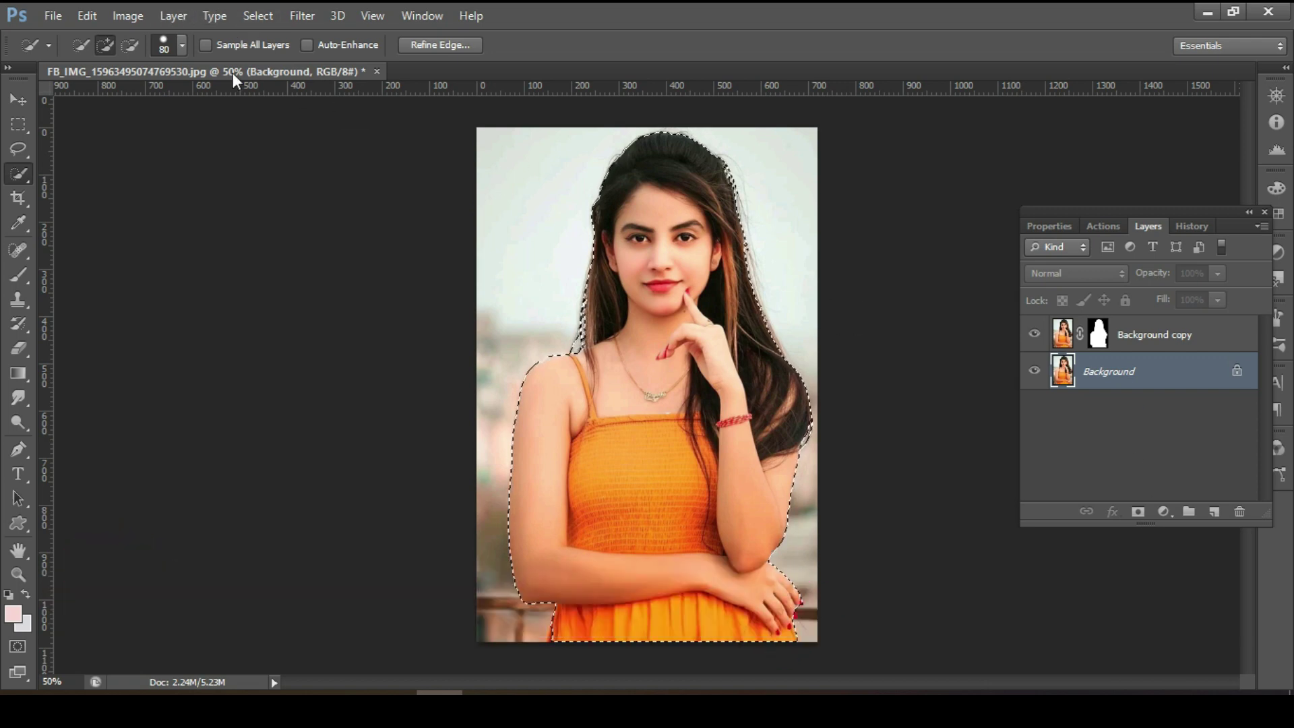
{"action": "left_click", "coordinate": [258, 15]}
{"action": "mouse_move", "coordinate": [377, 223]}
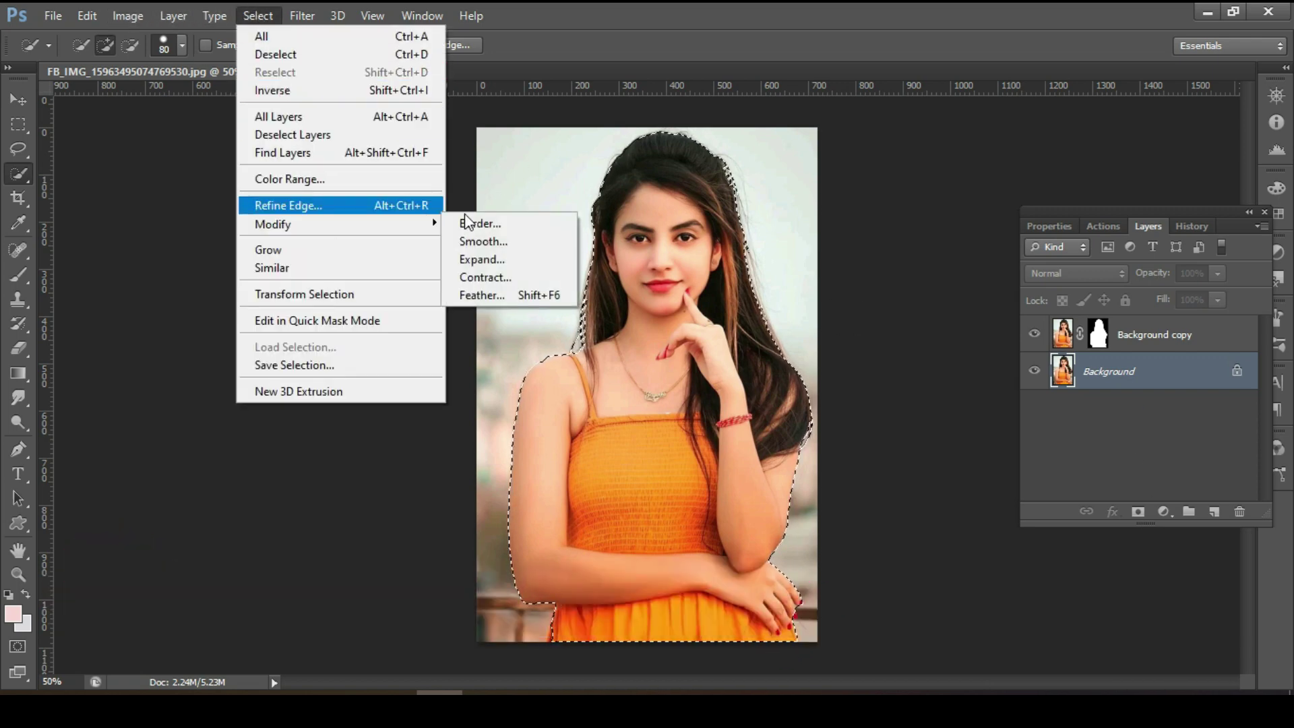
{"action": "left_click", "coordinate": [497, 261]}
{"action": "left_click", "coordinate": [974, 217]}
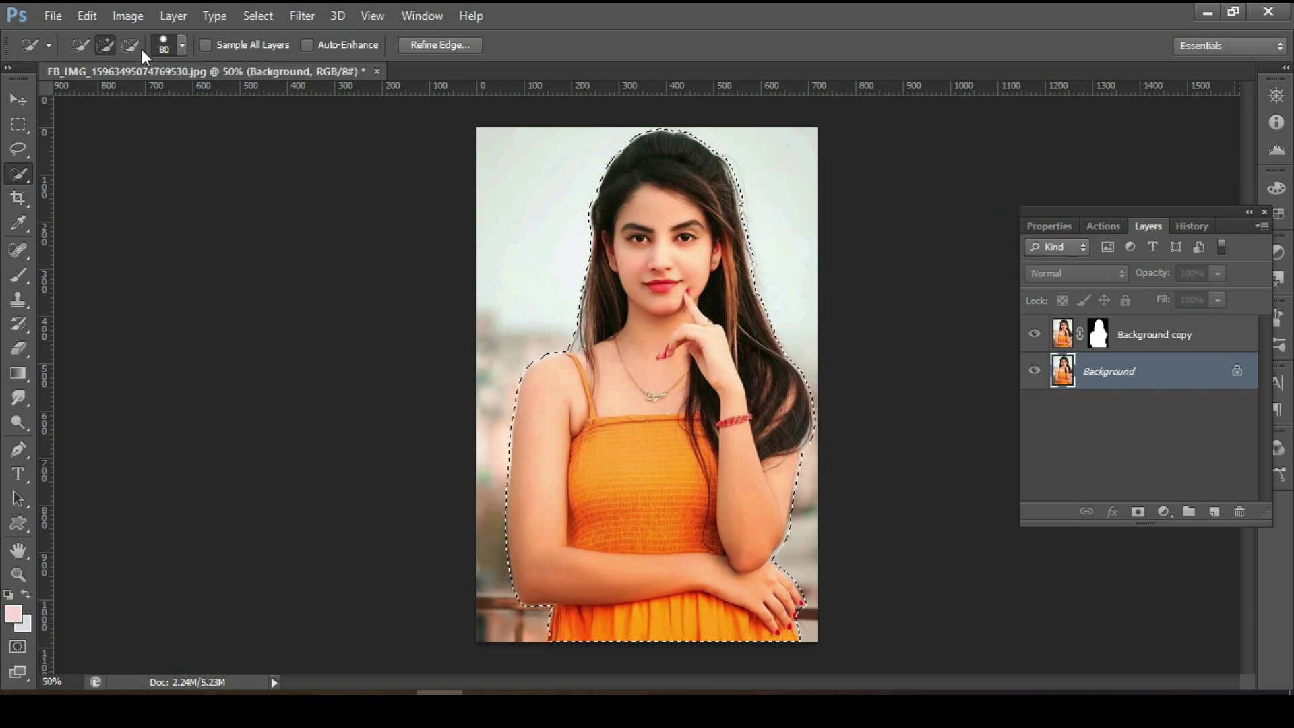
- Fill the selection on the Background layer with Content-Aware in Normal mode at 100% opacity and check the filled result
{"action": "left_click", "coordinate": [87, 16]}
{"action": "left_click", "coordinate": [168, 270]}
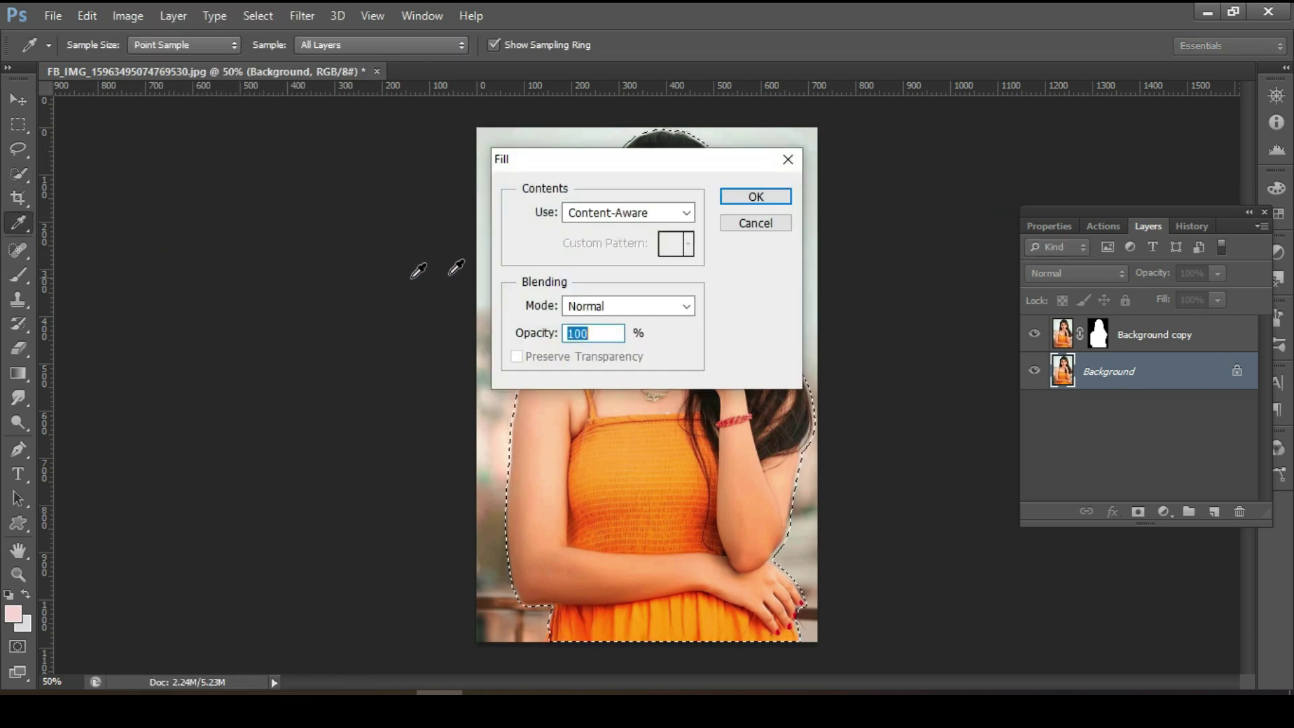
{"action": "left_click", "coordinate": [754, 198]}
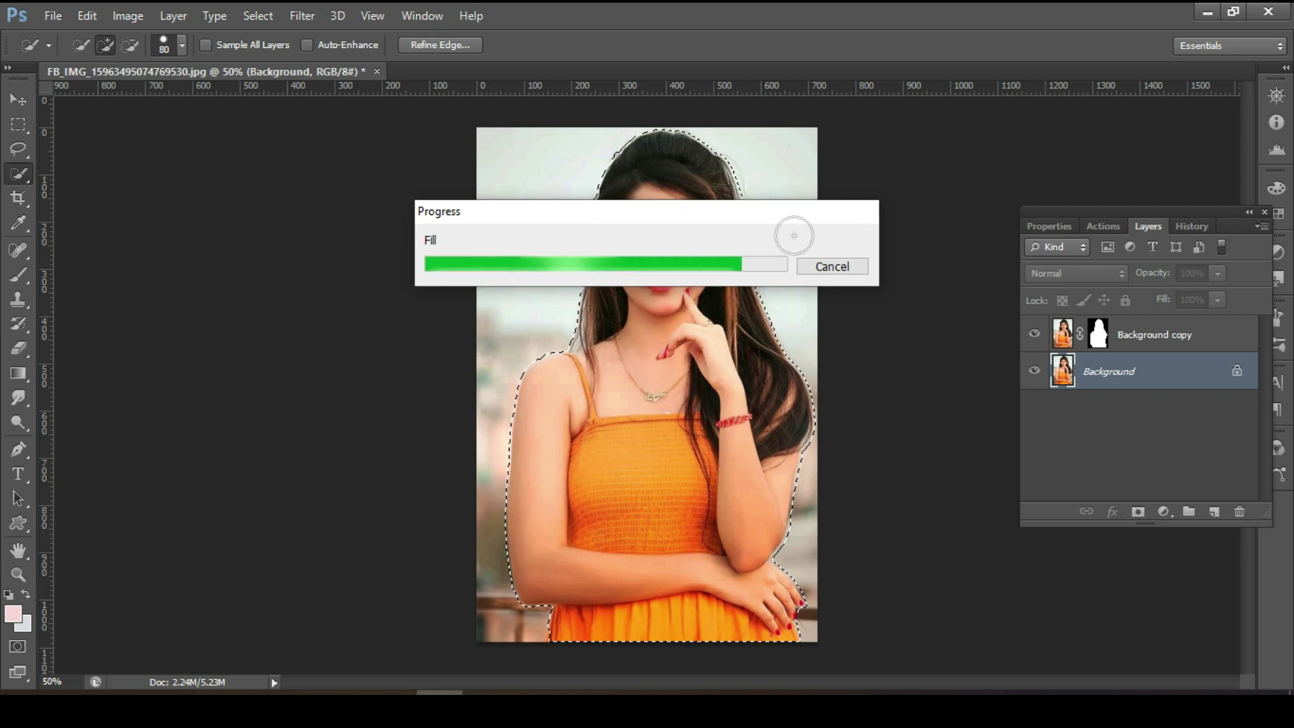
{"action": "left_click", "coordinate": [1035, 333]}
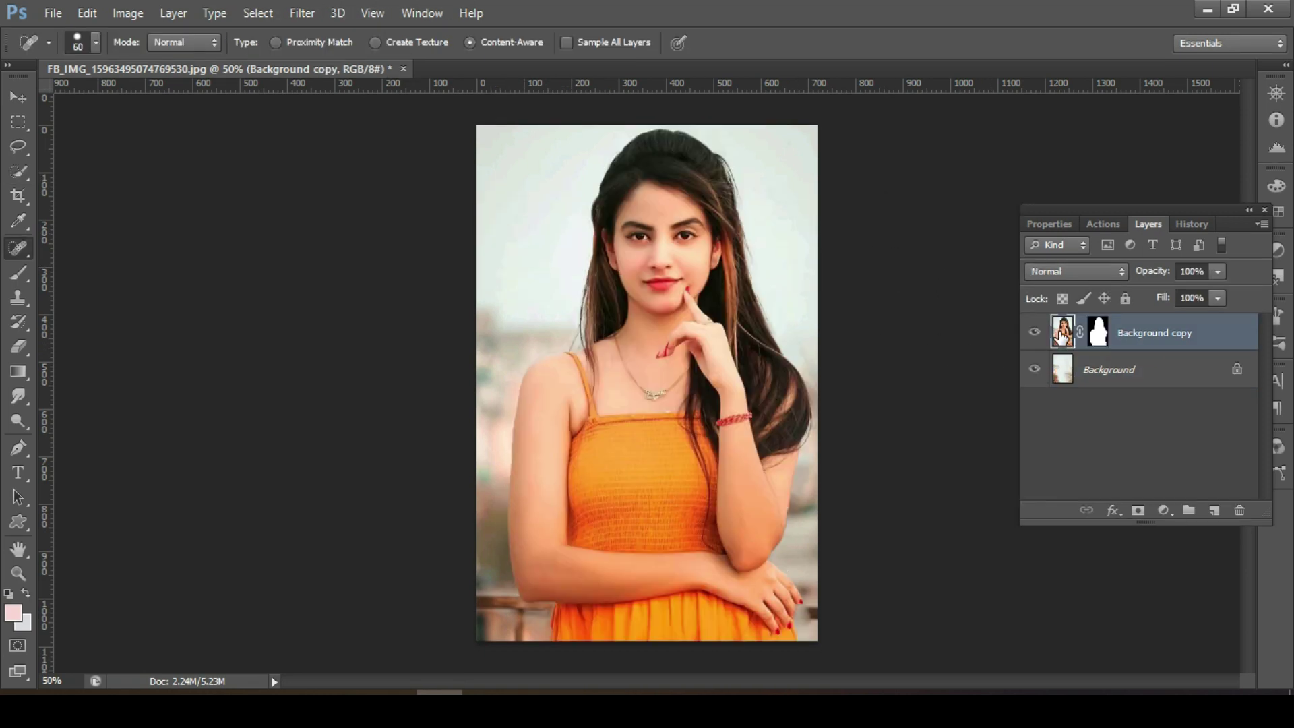
- Hide the Background layer, display the Background copy's layer mask and paint out the grey smudge beside the right-hand hair with a 35 px black brush
{"action": "left_click", "coordinate": [1034, 371]}
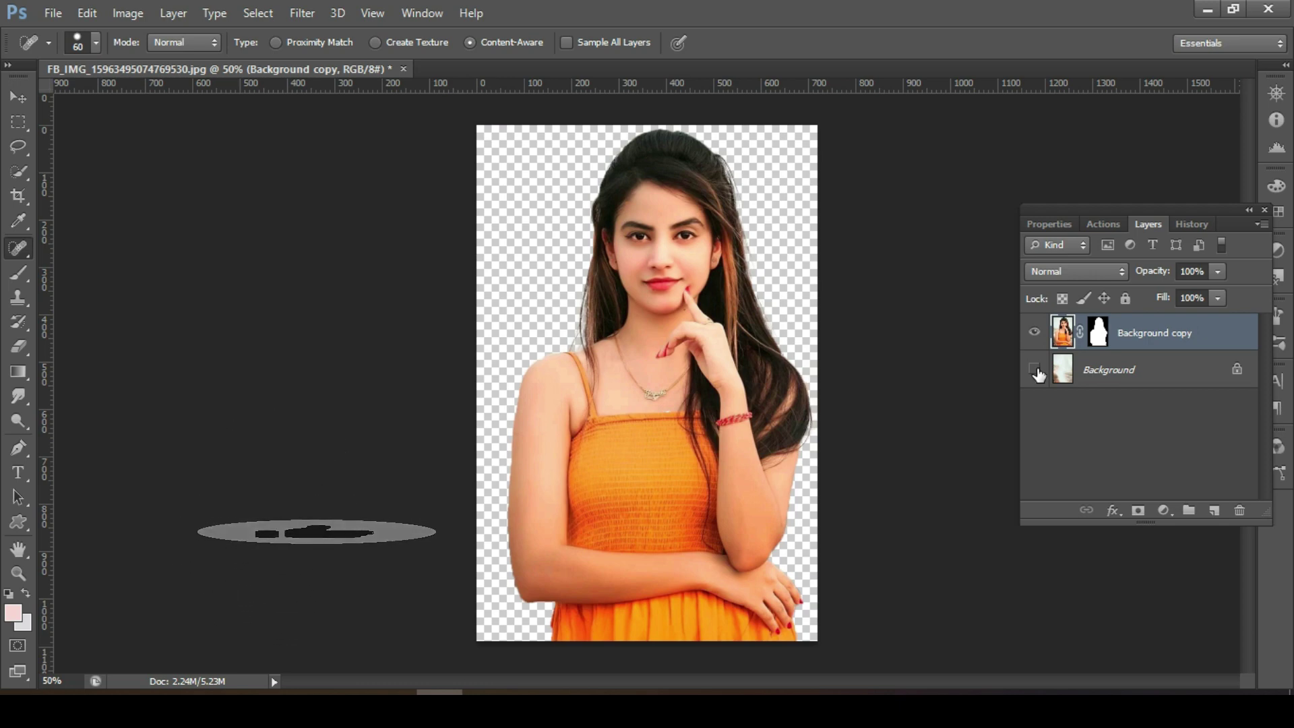
{"action": "left_click", "coordinate": [1098, 334], "text": "alt"}
{"action": "key", "text": "z"}
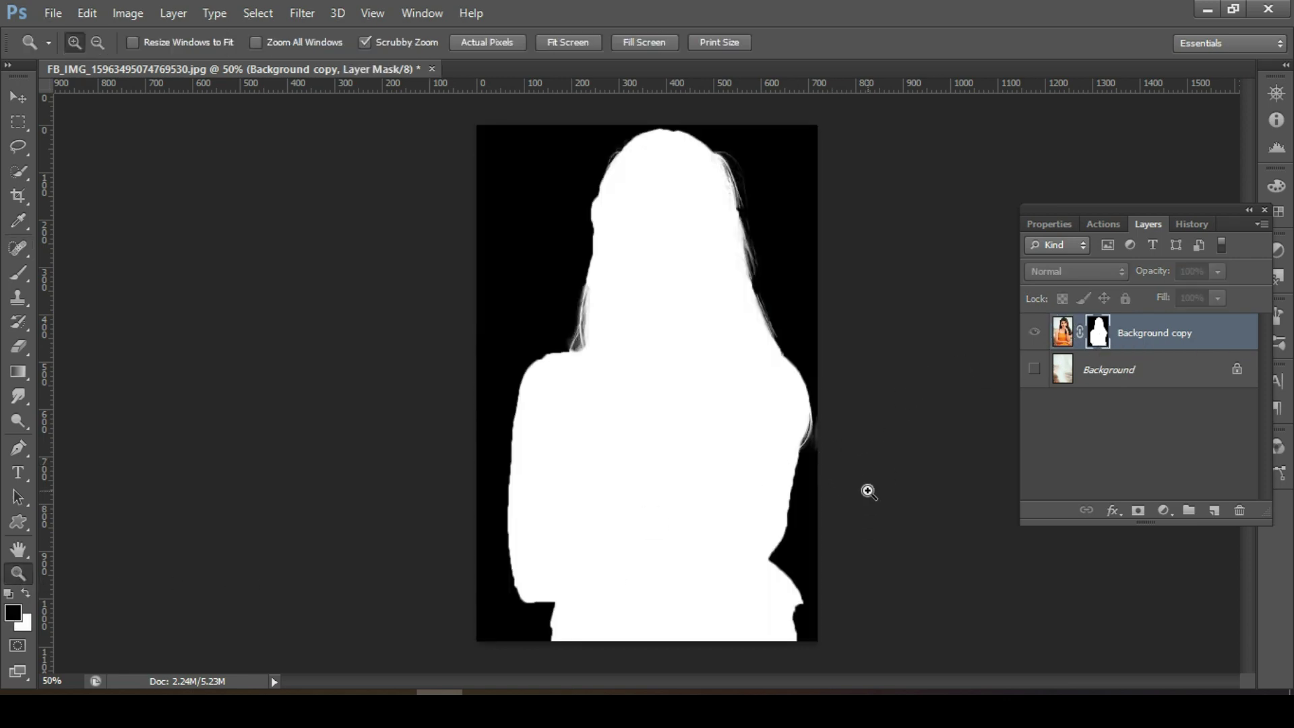
{"action": "left_click", "coordinate": [868, 491]}
{"action": "left_click", "coordinate": [872, 472]}
{"action": "left_click", "coordinate": [878, 454]}
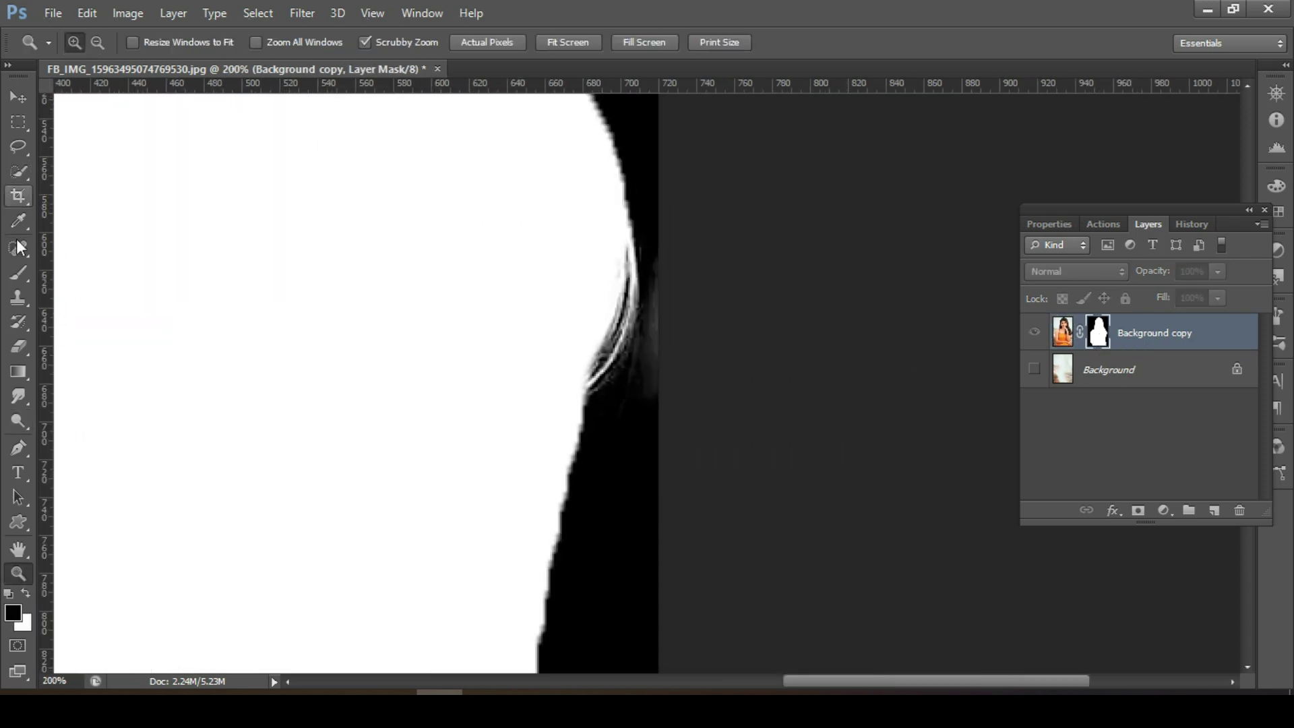
{"action": "left_click", "coordinate": [19, 272]}
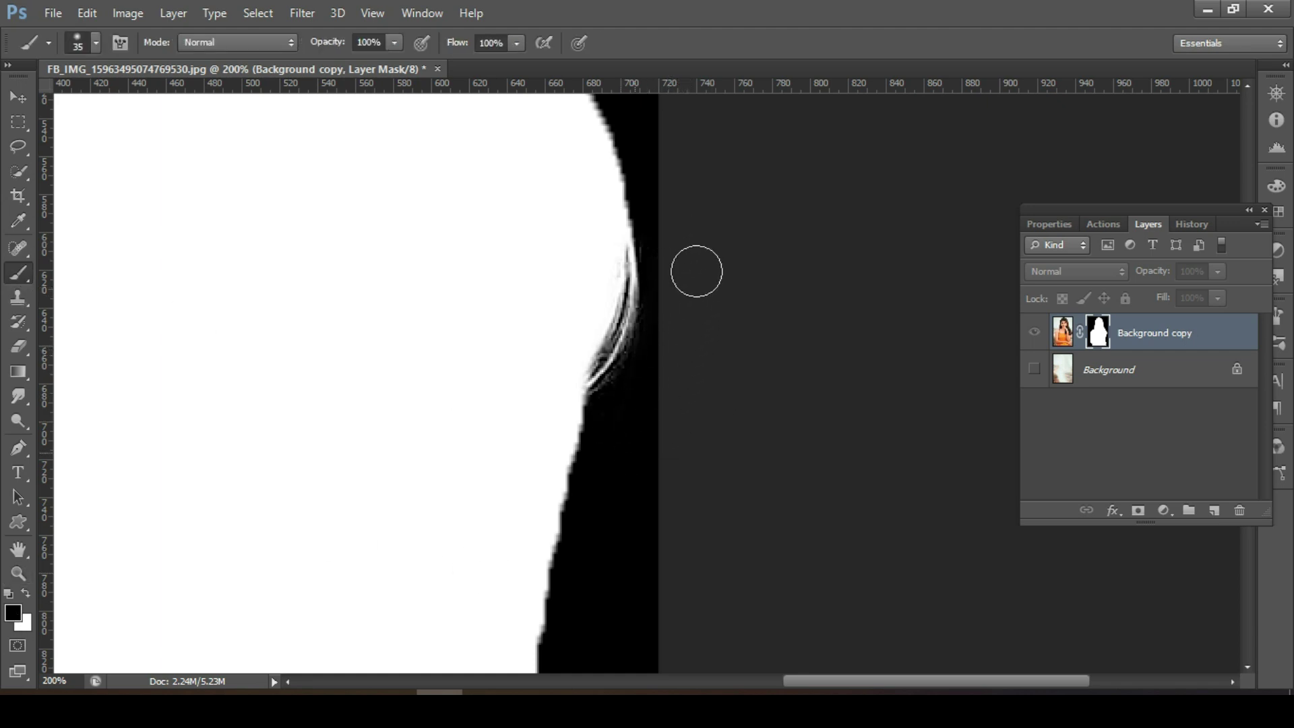
{"action": "left_click_drag", "start_coordinate": [439, 254], "coordinate": [492, 586]}
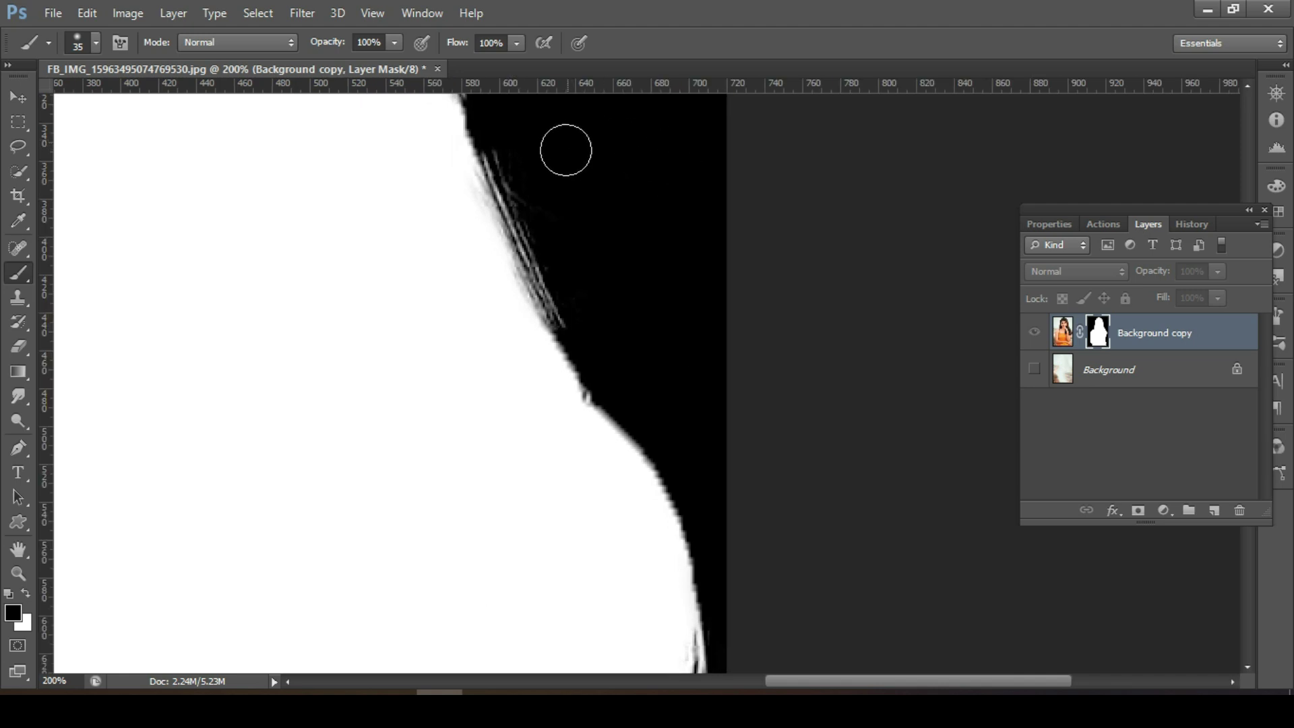
- Paint out the grey haze beside the left-hand hair tips above the shoulder in black on the layer mask
{"action": "left_click", "coordinate": [18, 573]}
{"action": "left_click", "coordinate": [446, 368], "text": "alt"}
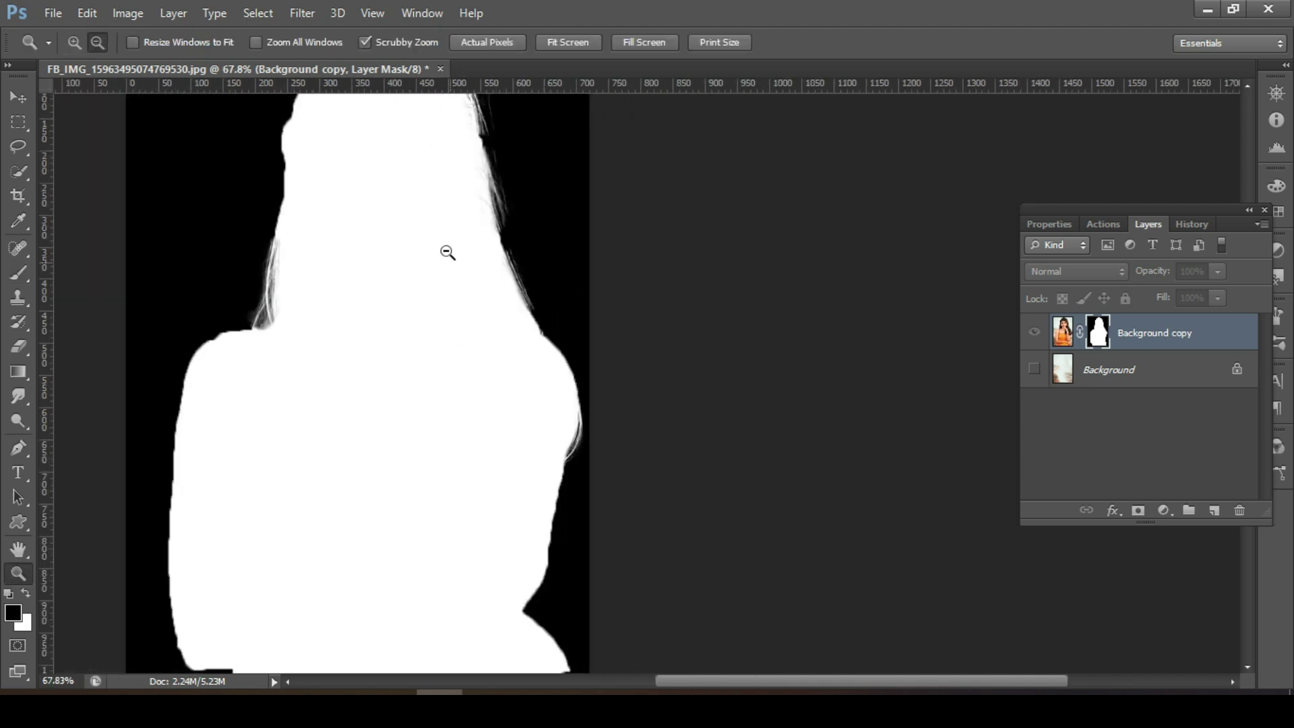
{"action": "key", "text": "ctrl+0"}
{"action": "left_click", "coordinate": [557, 357]}
{"action": "left_click", "coordinate": [556, 359]}
{"action": "left_click", "coordinate": [555, 363]}
{"action": "left_click", "coordinate": [554, 362]}
{"action": "left_click", "coordinate": [554, 362]}
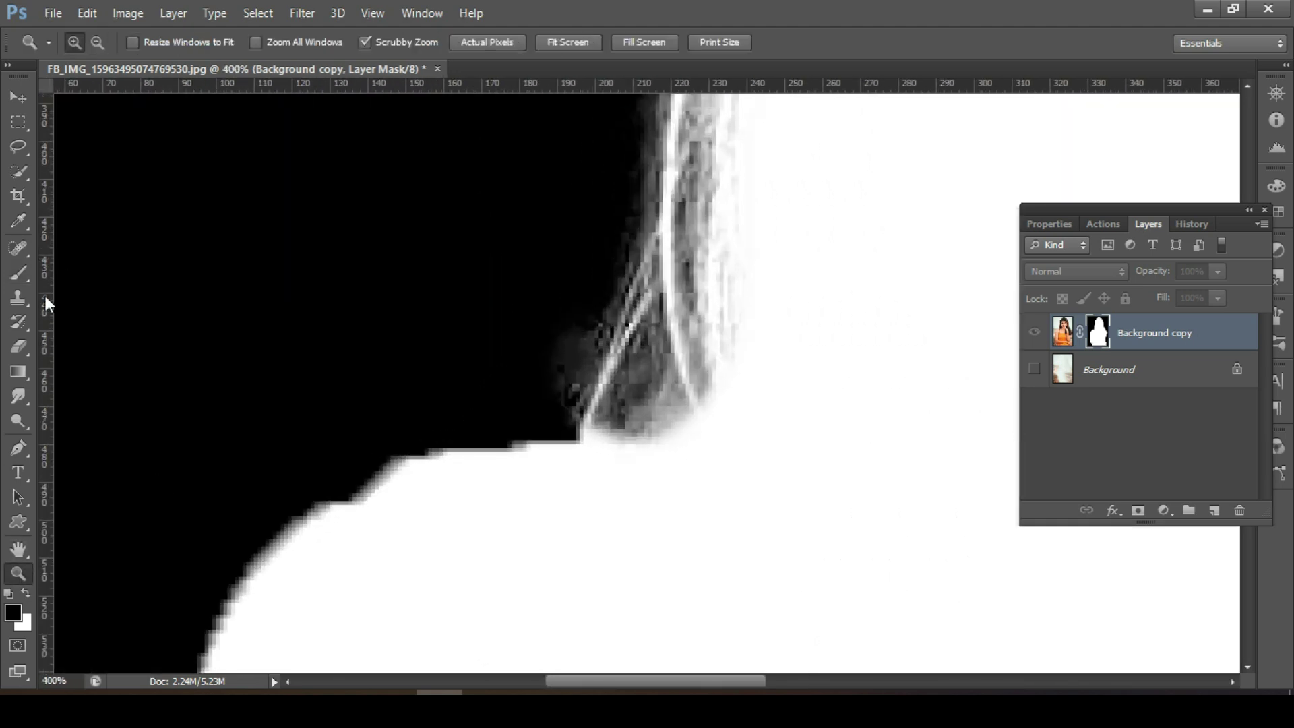
{"action": "key", "text": "b"}
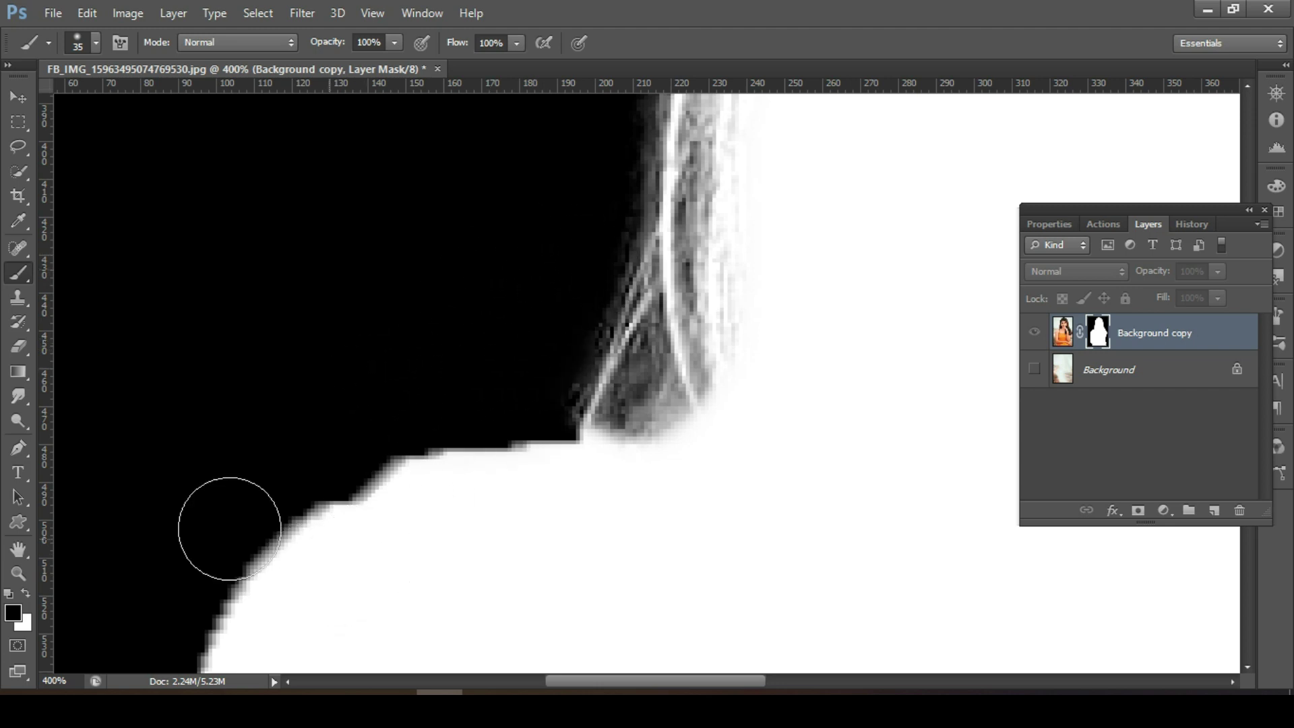
- Smooth the jagged notch along the left shoulder edge of the mask with a white brush of about 10 px
{"action": "key", "text": "x"}
{"action": "key", "text": "bracketleft"}
{"action": "key", "text": "bracketleft"}
{"action": "key", "text": "bracketleft"}
{"action": "key", "text": "bracketleft"}
{"action": "key", "text": "bracketleft"}
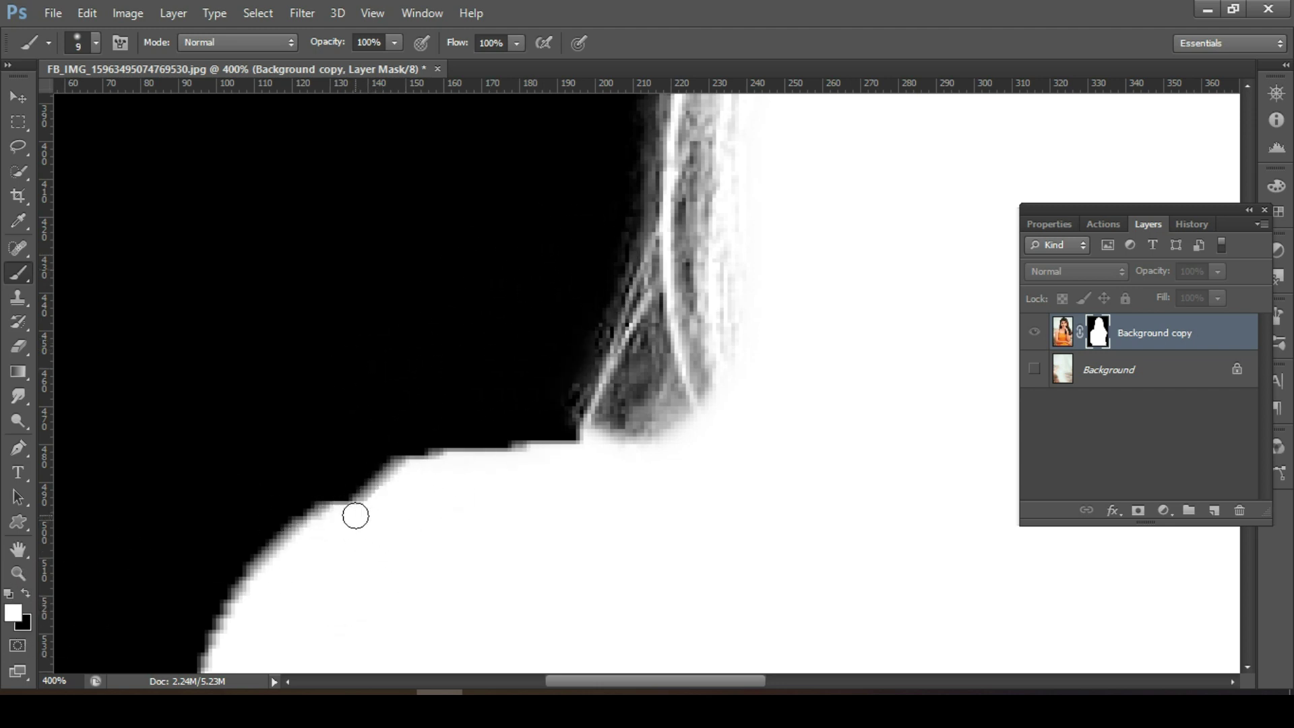
{"action": "left_click_drag", "start_coordinate": [336, 523], "coordinate": [378, 501]}
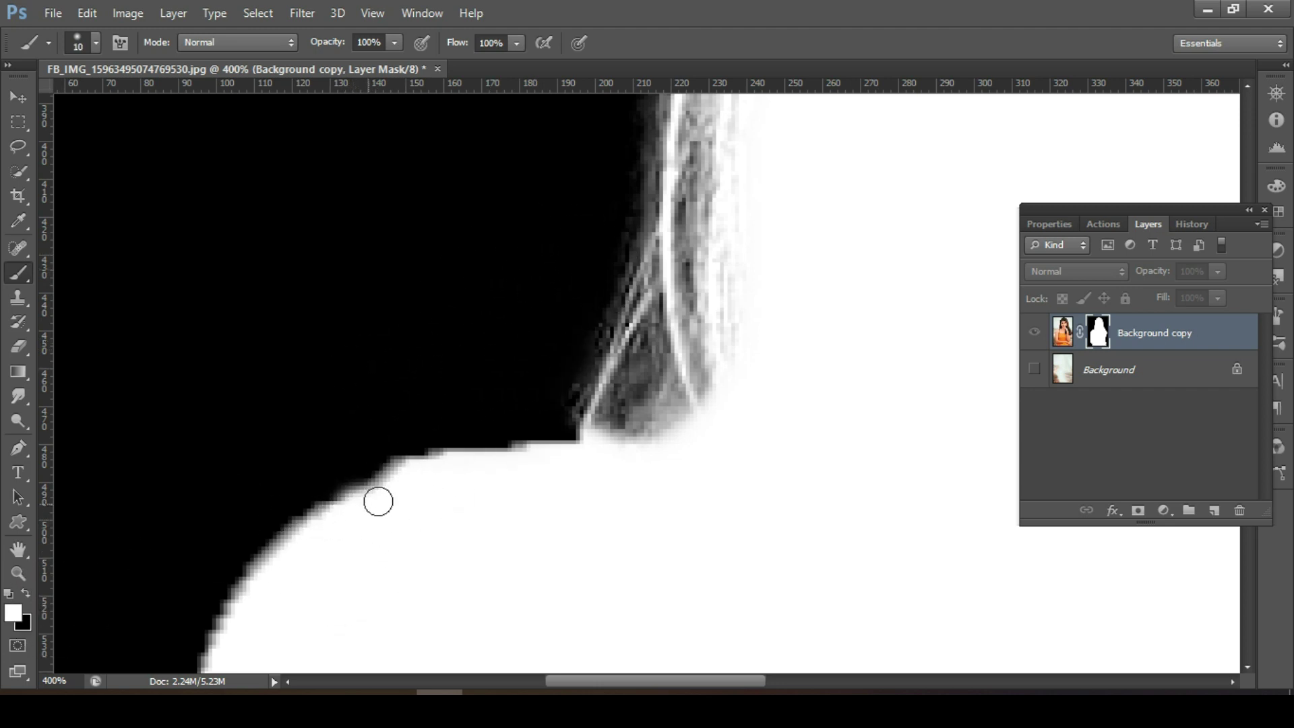
- Return from the mask view to the Background copy image and toggle the Background layer on and off to check the cutout
{"action": "left_click", "coordinate": [18, 574]}
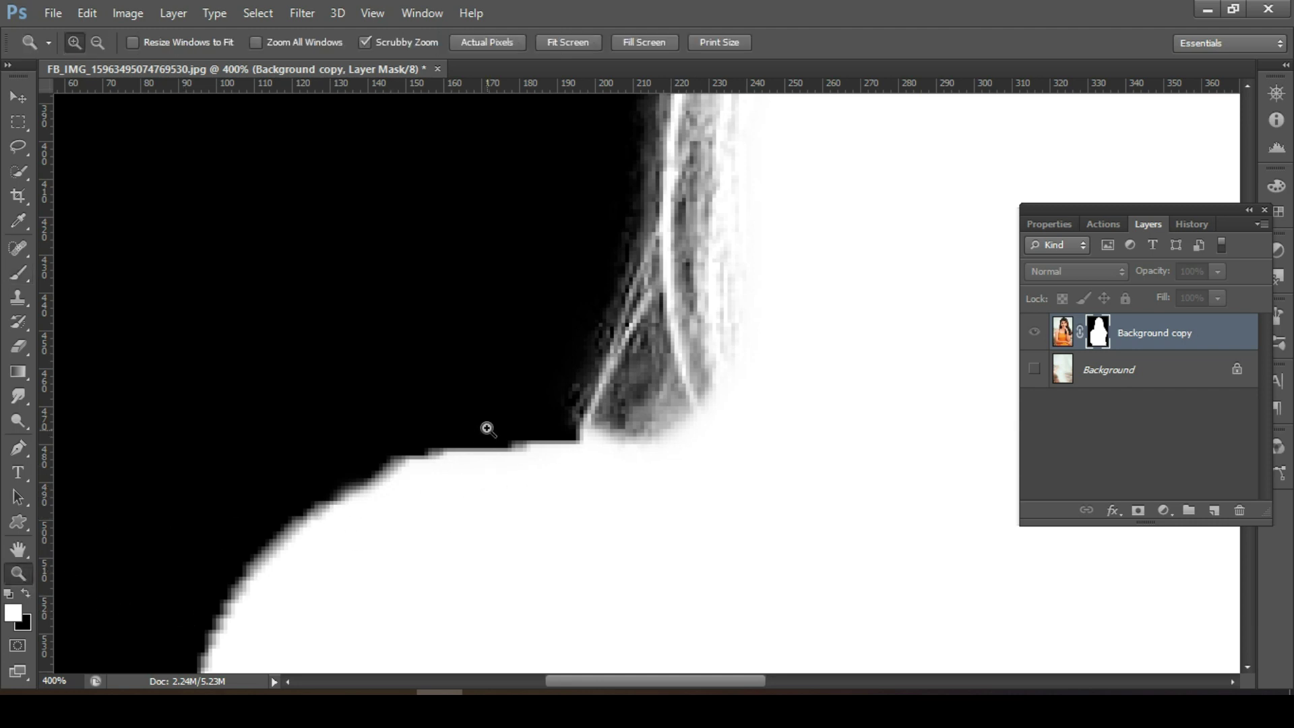
{"action": "scroll", "coordinate": [488, 429], "scroll_direction": "down", "scroll_amount": 6}
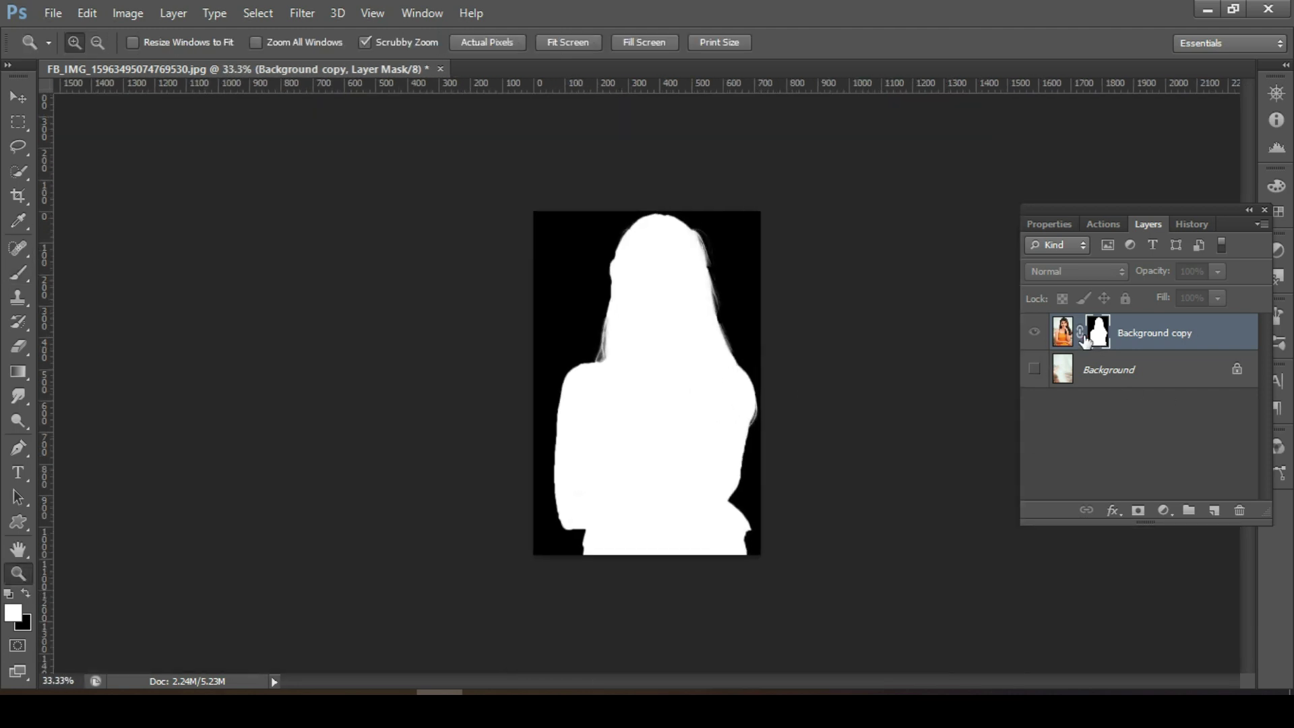
{"action": "left_click", "coordinate": [1073, 335]}
{"action": "left_click", "coordinate": [1034, 370]}
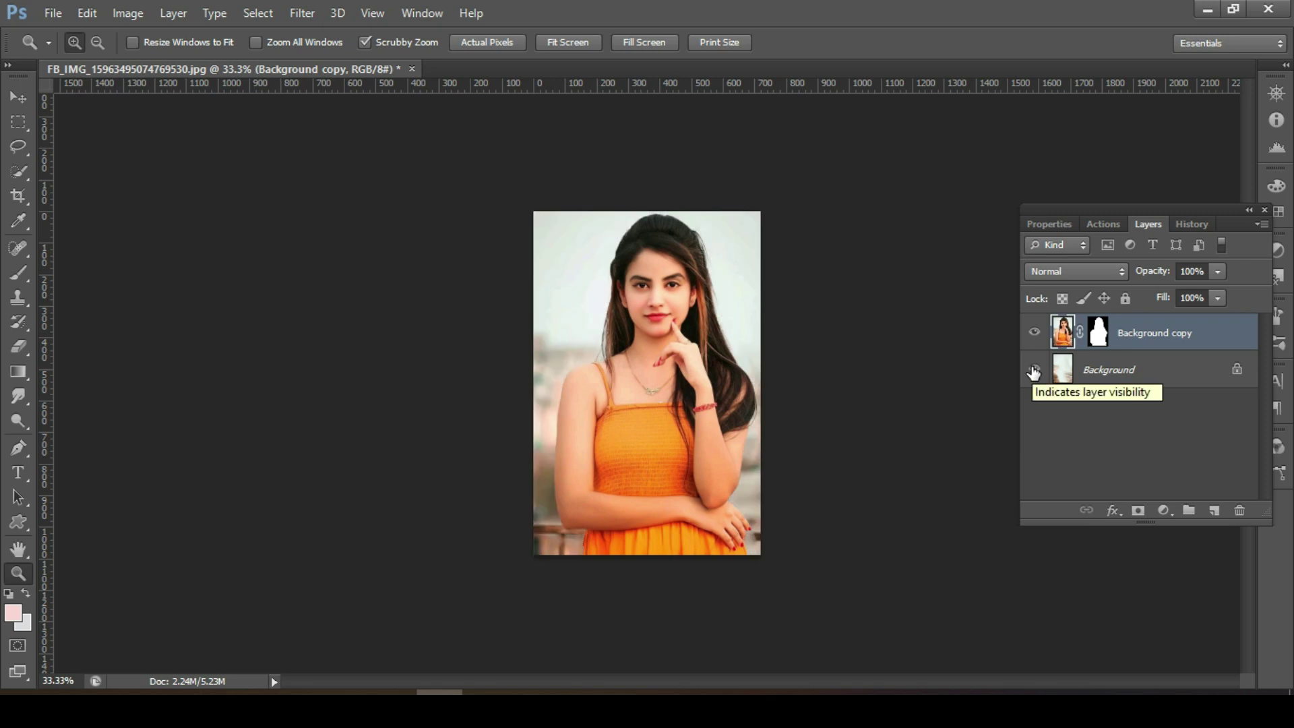
{"action": "left_click", "coordinate": [1036, 370]}
- Open the bokeh image images (12).jpeg and position its floating window beside the woman's photo
{"action": "left_click", "coordinate": [53, 13]}
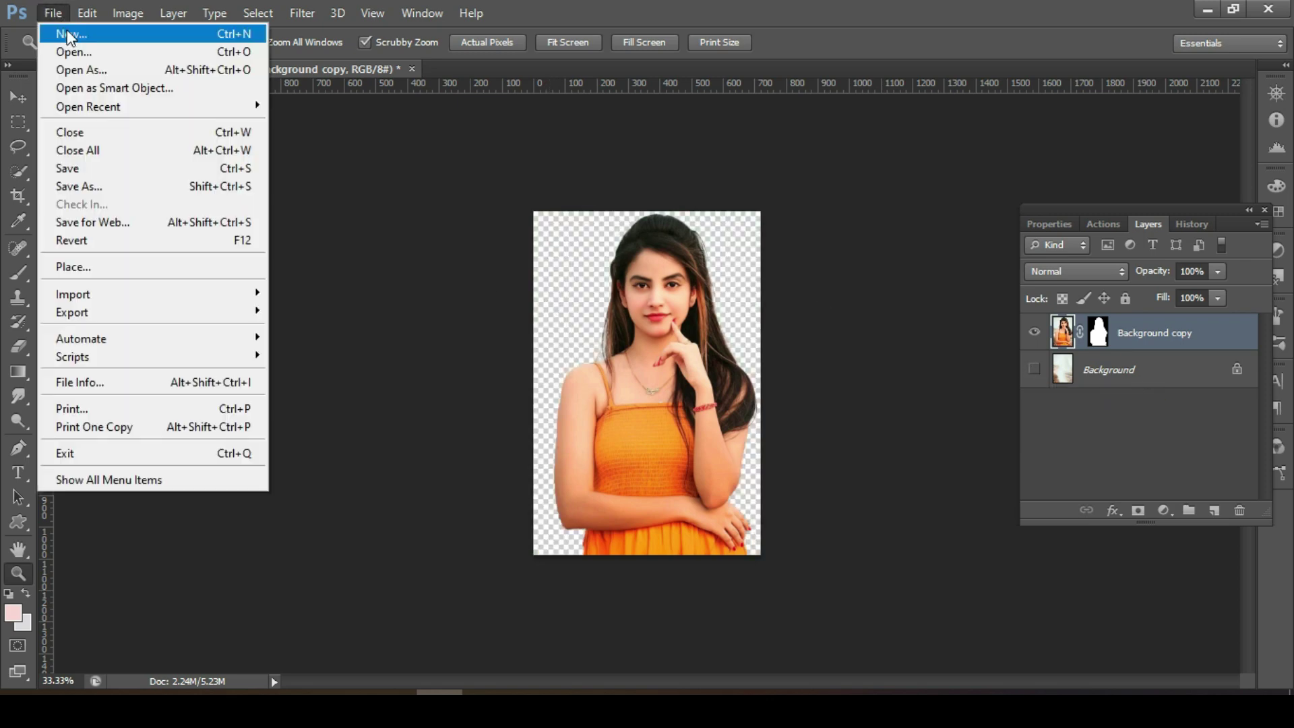
{"action": "left_click", "coordinate": [66, 49]}
{"action": "double_click", "coordinate": [589, 375]}
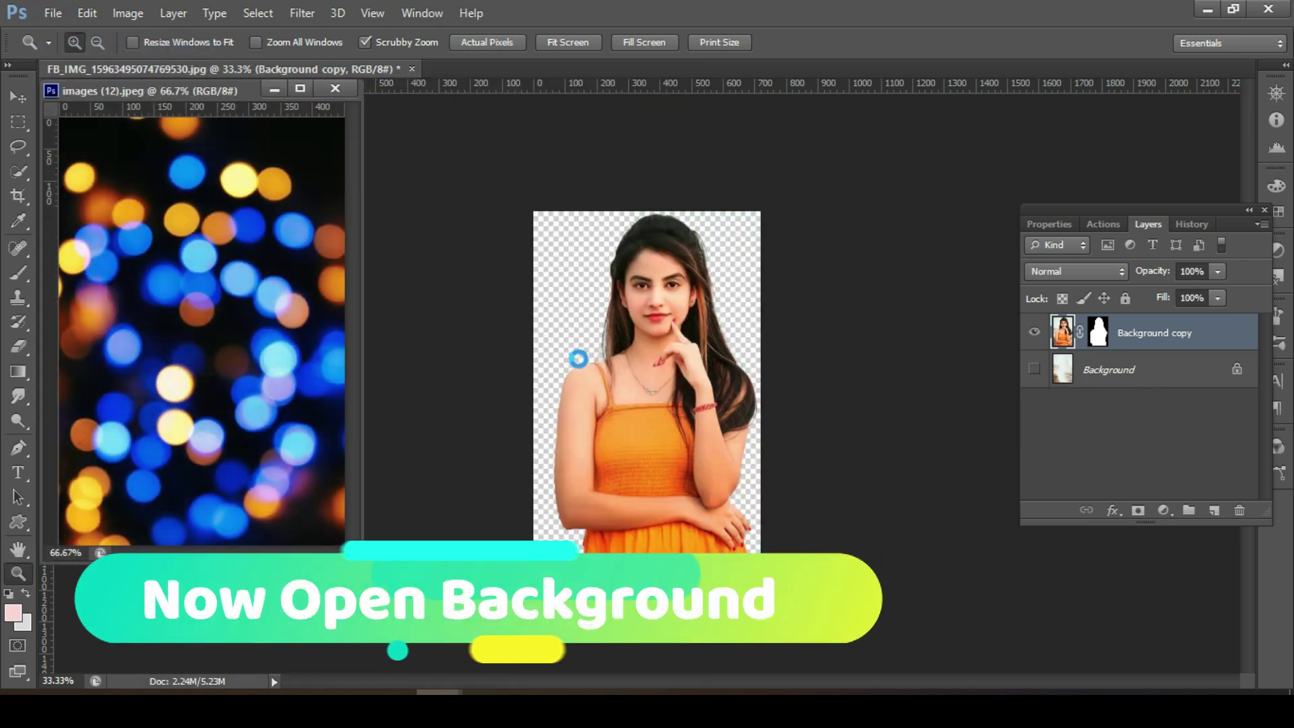
{"action": "left_click_drag", "start_coordinate": [212, 96], "coordinate": [103, 165]}
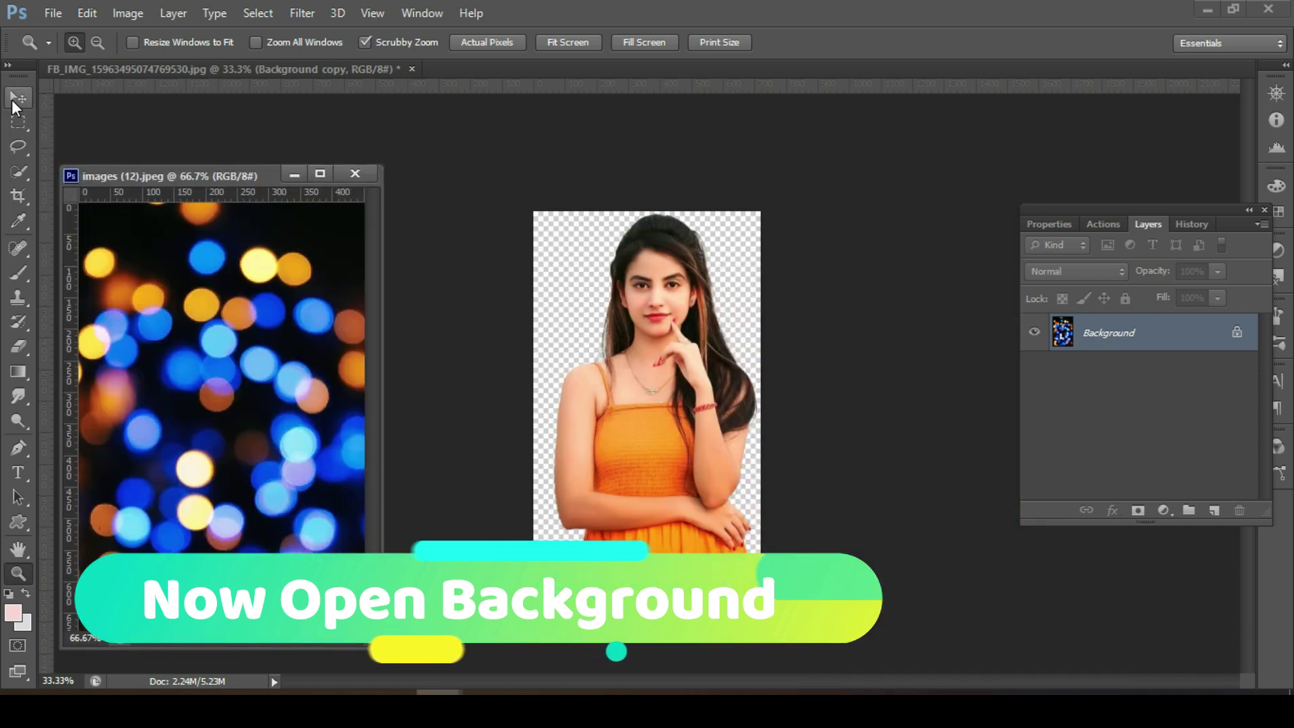
- Copy the bokeh image into the woman's photo and place its layer directly below Background copy
{"action": "key", "text": "v"}
{"action": "left_click_drag", "start_coordinate": [135, 289], "coordinate": [590, 298]}
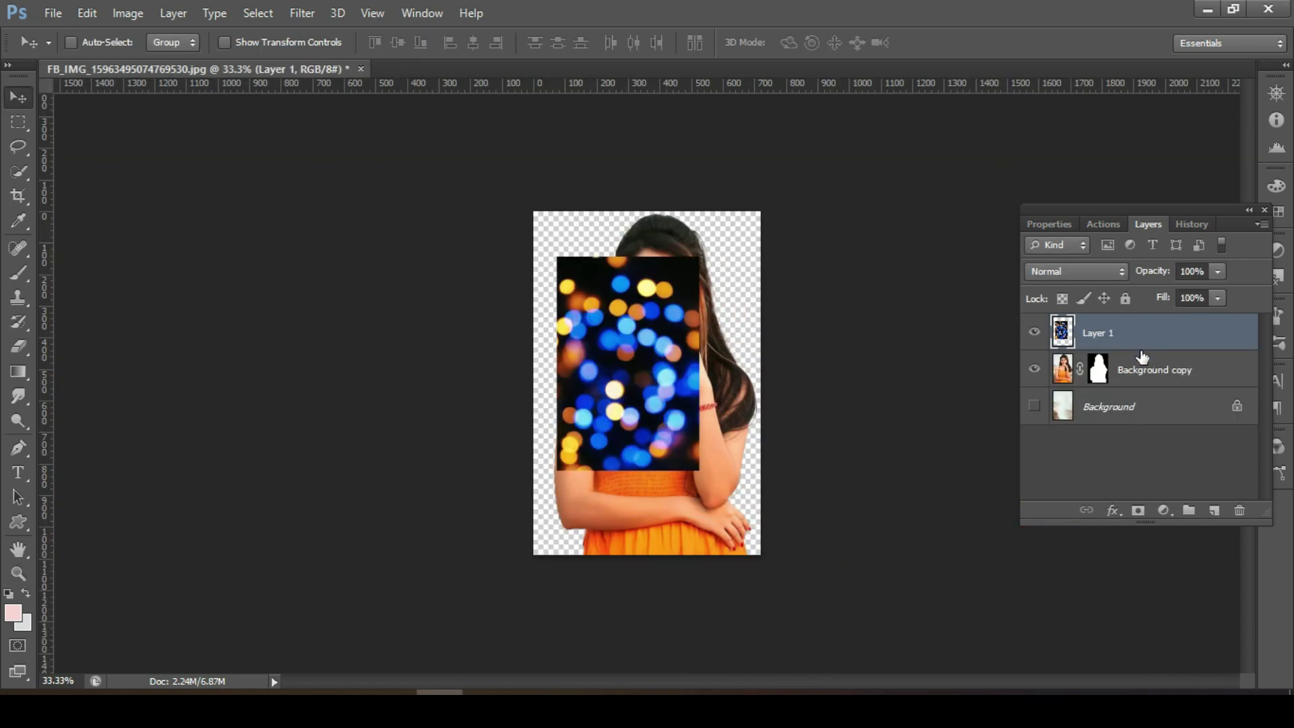
{"action": "left_click_drag", "start_coordinate": [1137, 319], "coordinate": [1138, 317]}
{"action": "left_click", "coordinate": [1134, 370]}
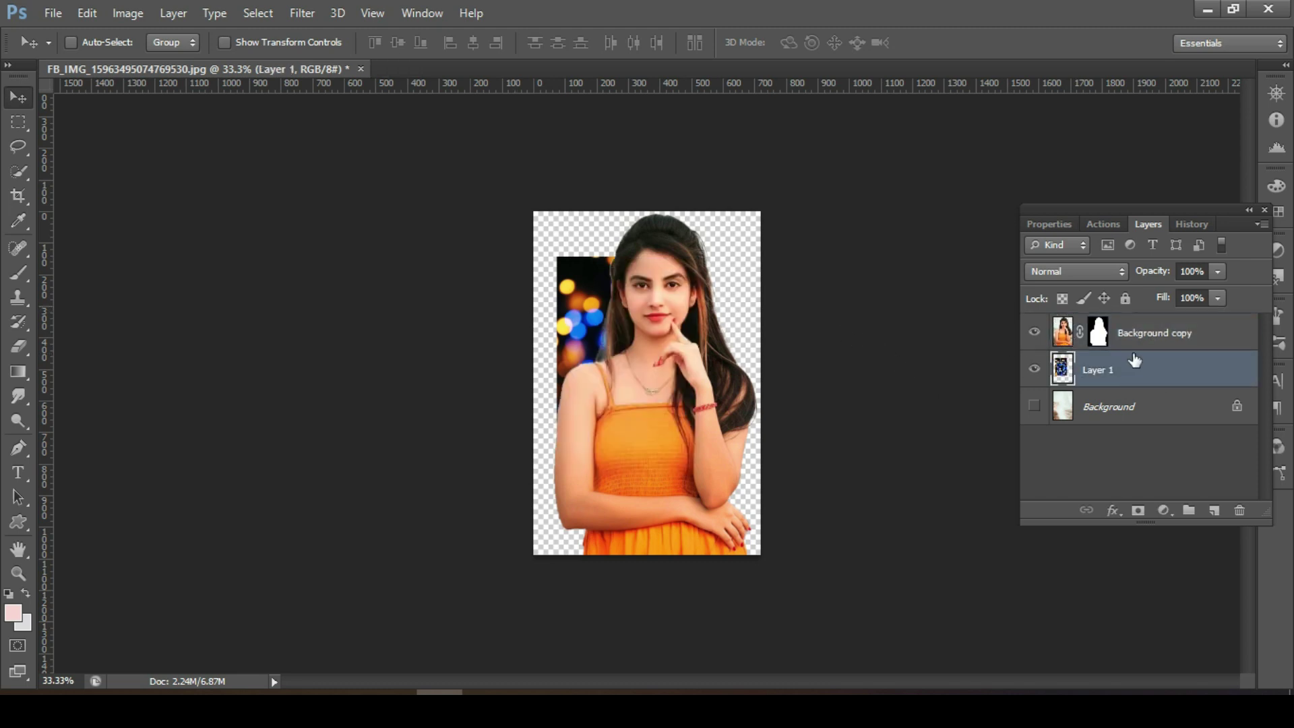
- Hide Background copy, align the bokeh layer to the canvas's upper-left corner and scale it to about 168% to fill the canvas
{"action": "left_click", "coordinate": [1035, 331]}
{"action": "left_click_drag", "start_coordinate": [606, 357], "coordinate": [582, 312]}
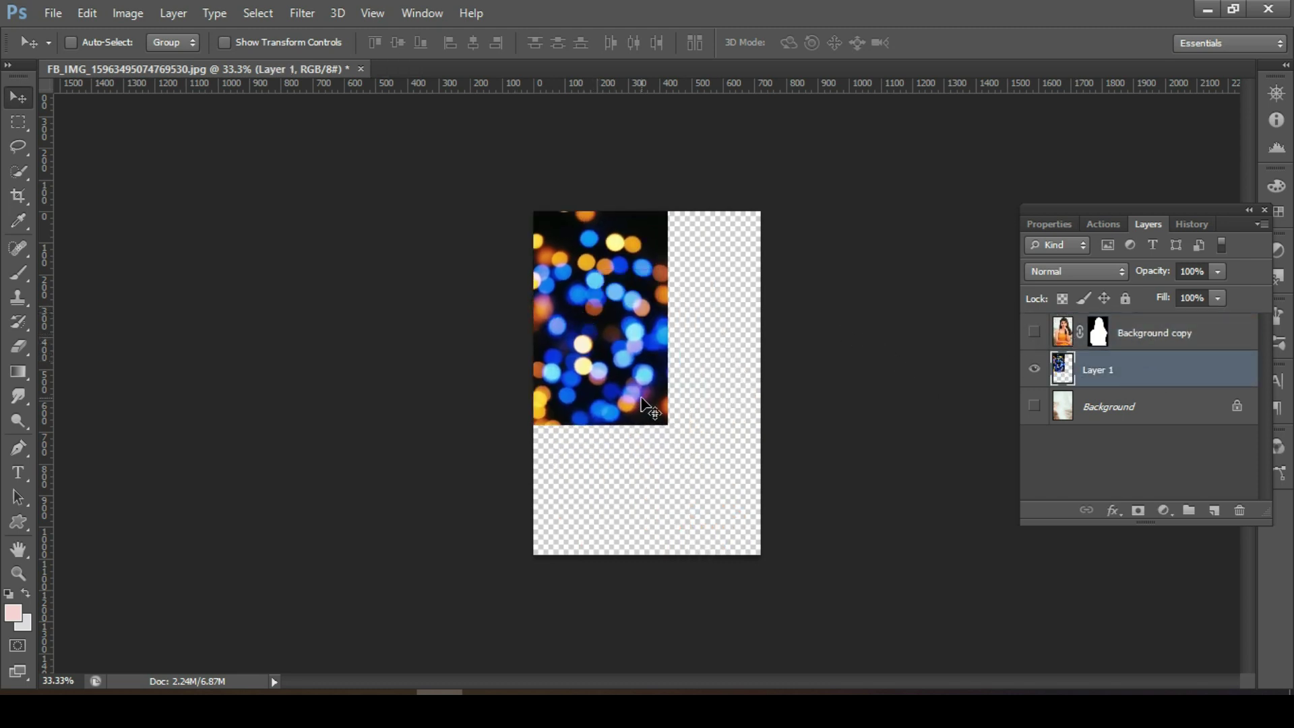
{"action": "key", "text": "ctrl+t"}
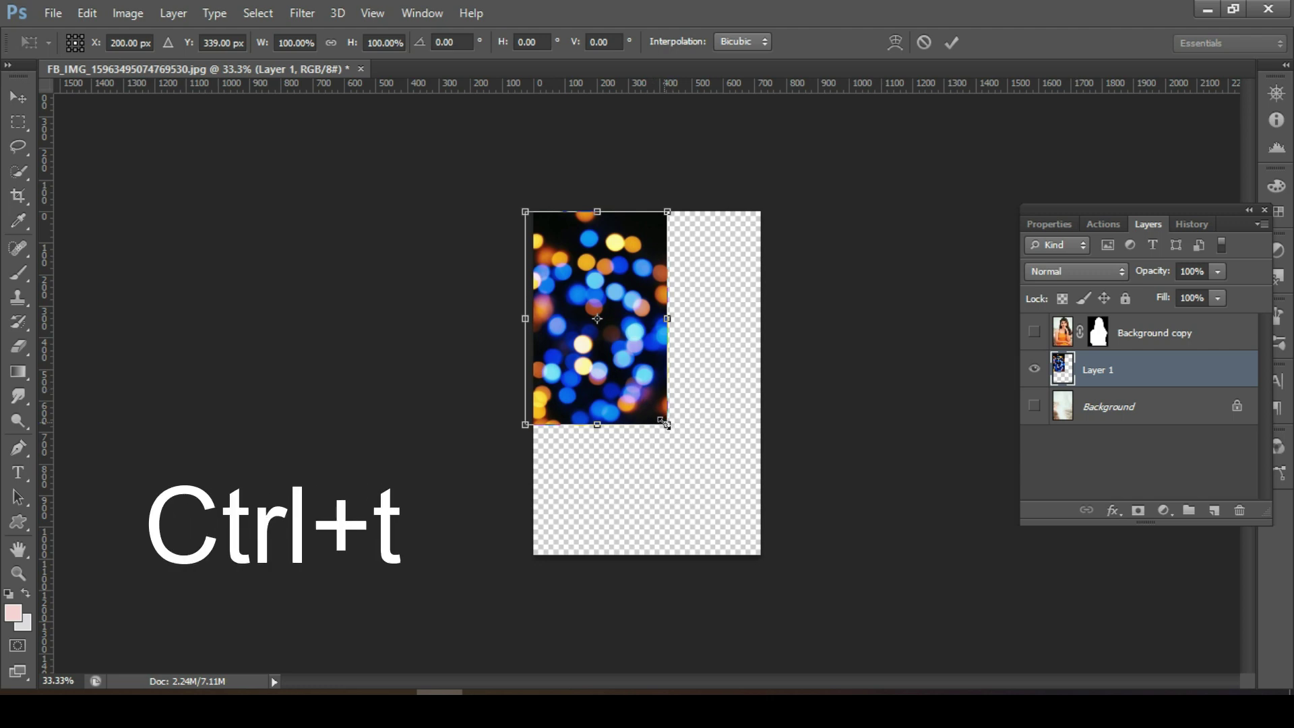
{"action": "left_click_drag", "start_coordinate": [667, 424], "coordinate": [764, 570]}
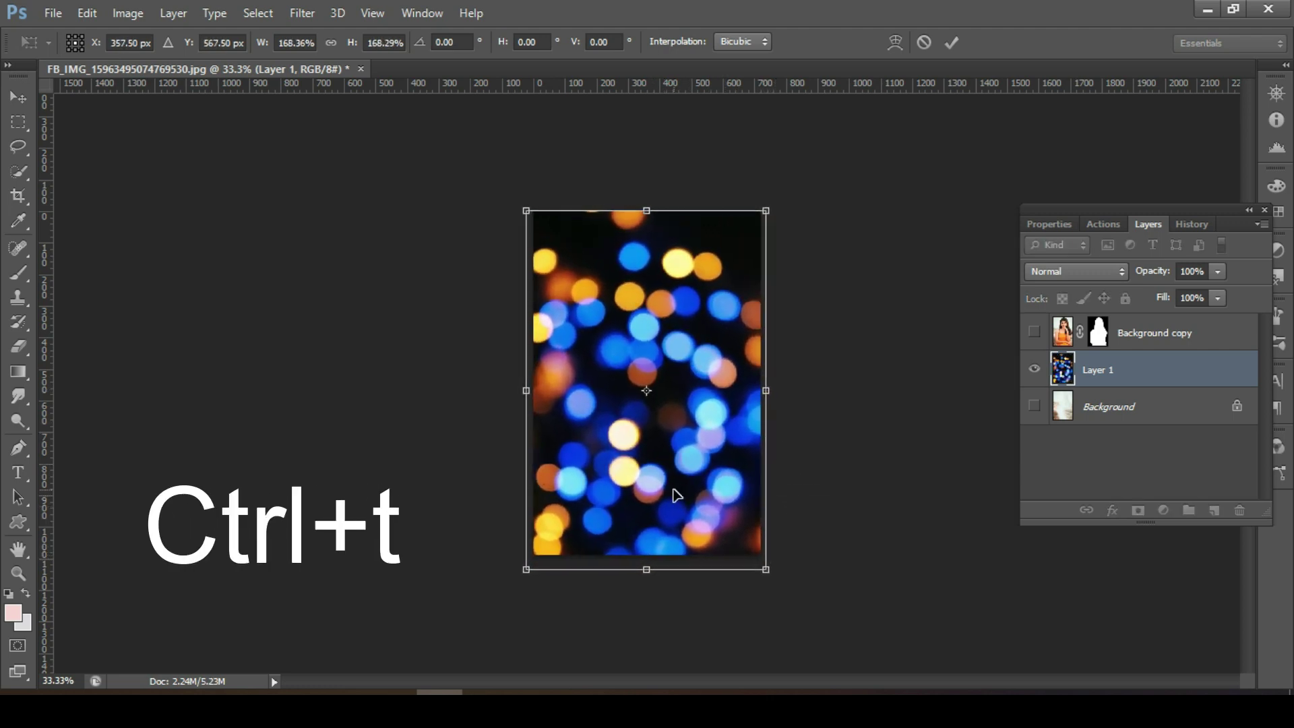
{"action": "key", "text": "Return"}
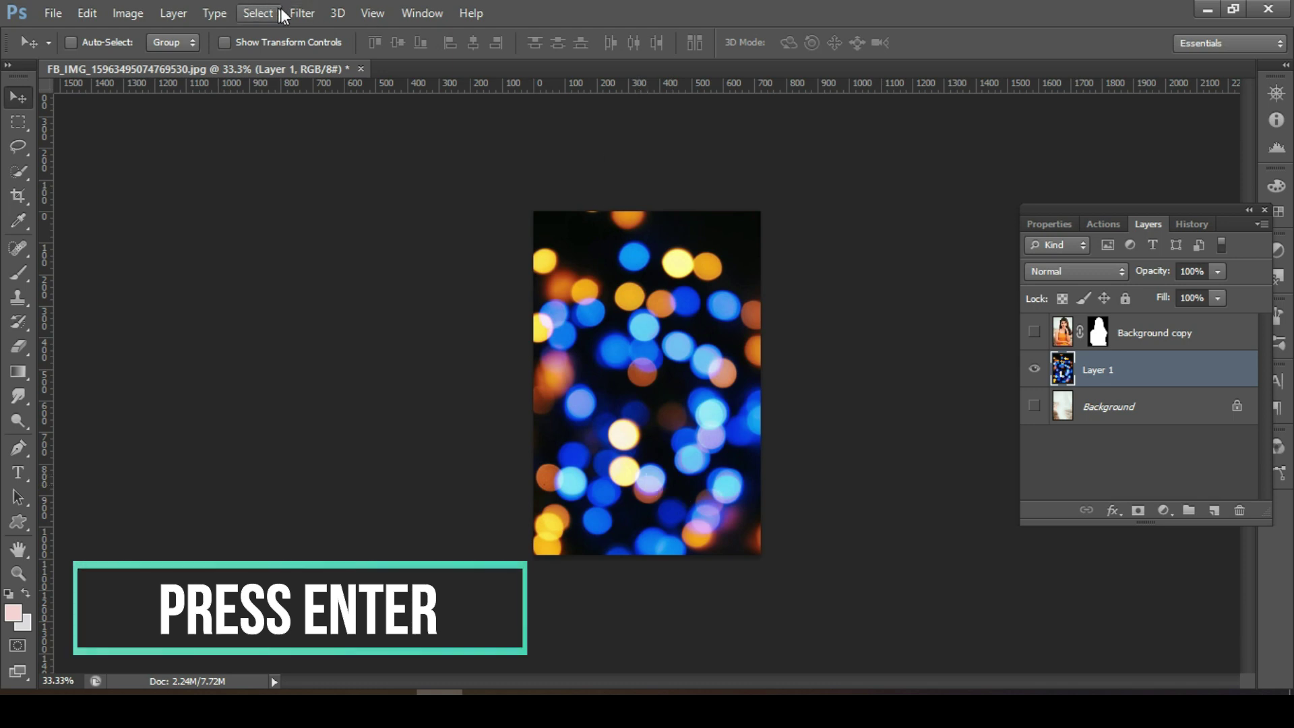
- Apply a 24 px Field Blur to the bokeh layer with Light Bokeh at 49% and Bokeh Color at 17%
{"action": "left_click", "coordinate": [302, 13]}
{"action": "mouse_move", "coordinate": [369, 208]}
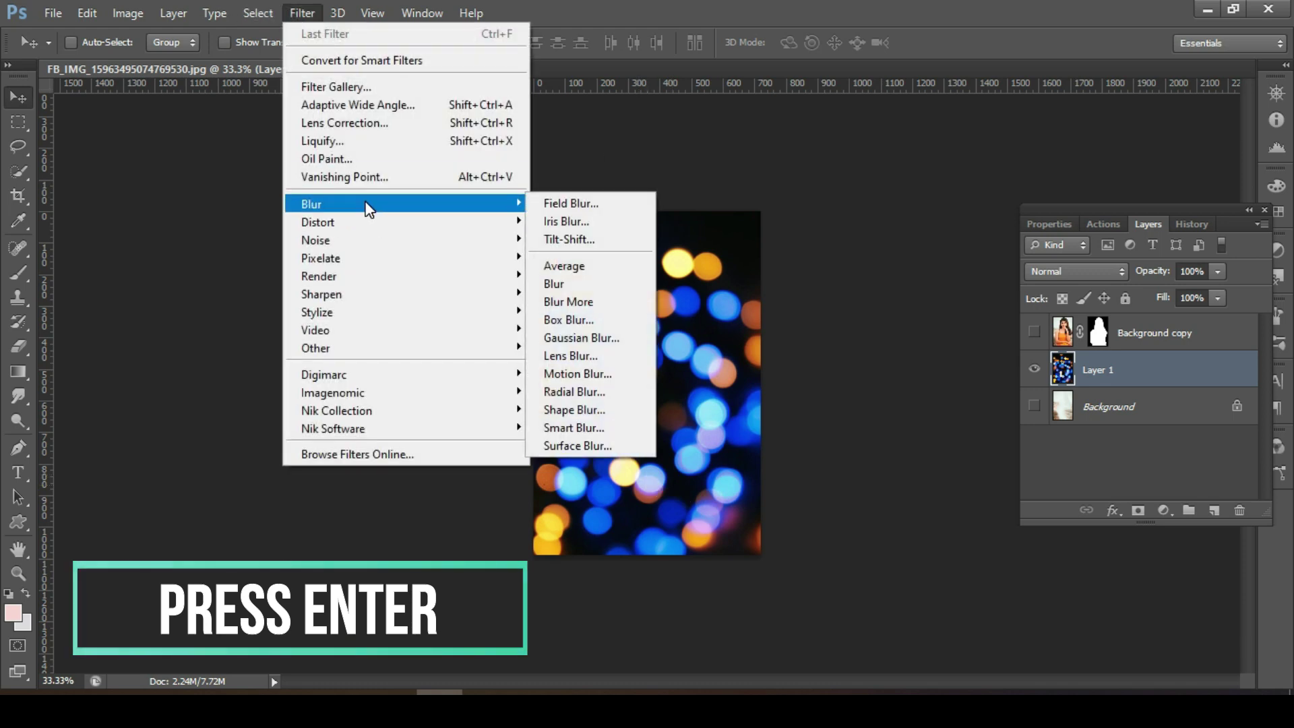
{"action": "left_click", "coordinate": [560, 205]}
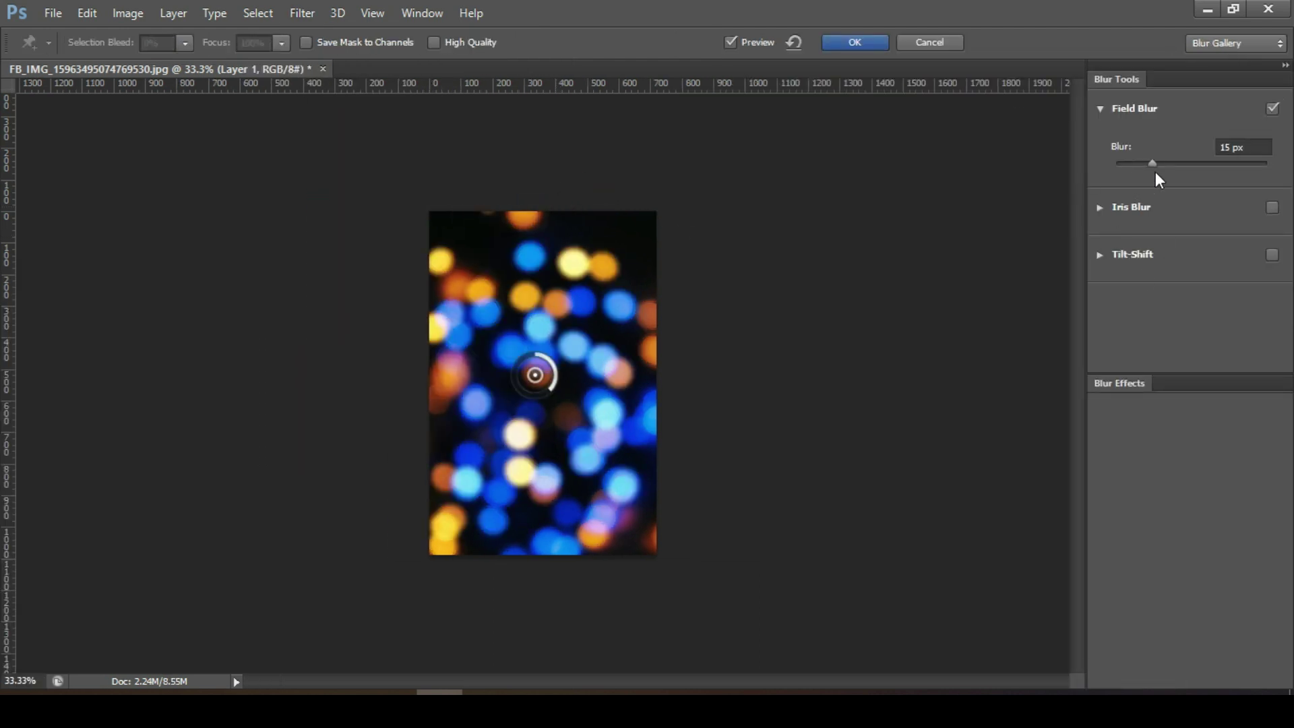
{"action": "left_click", "coordinate": [1134, 382]}
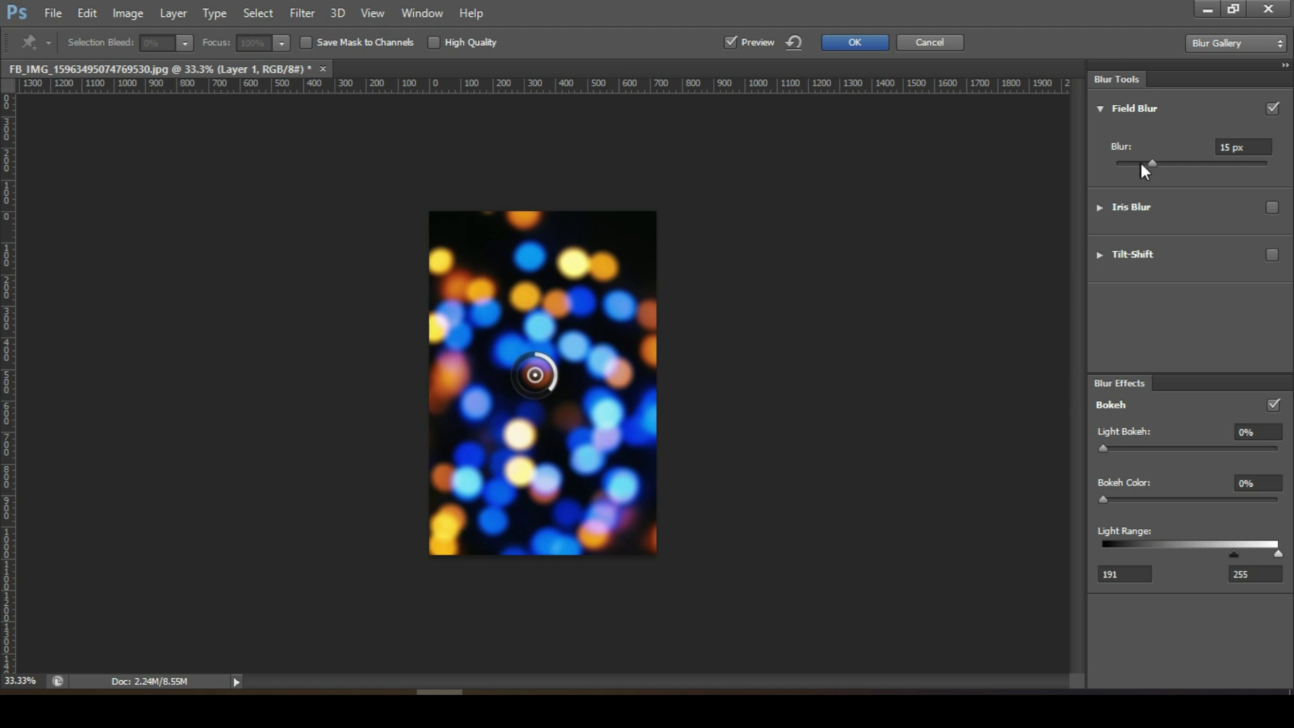
{"action": "left_click_drag", "start_coordinate": [1141, 163], "coordinate": [1163, 159]}
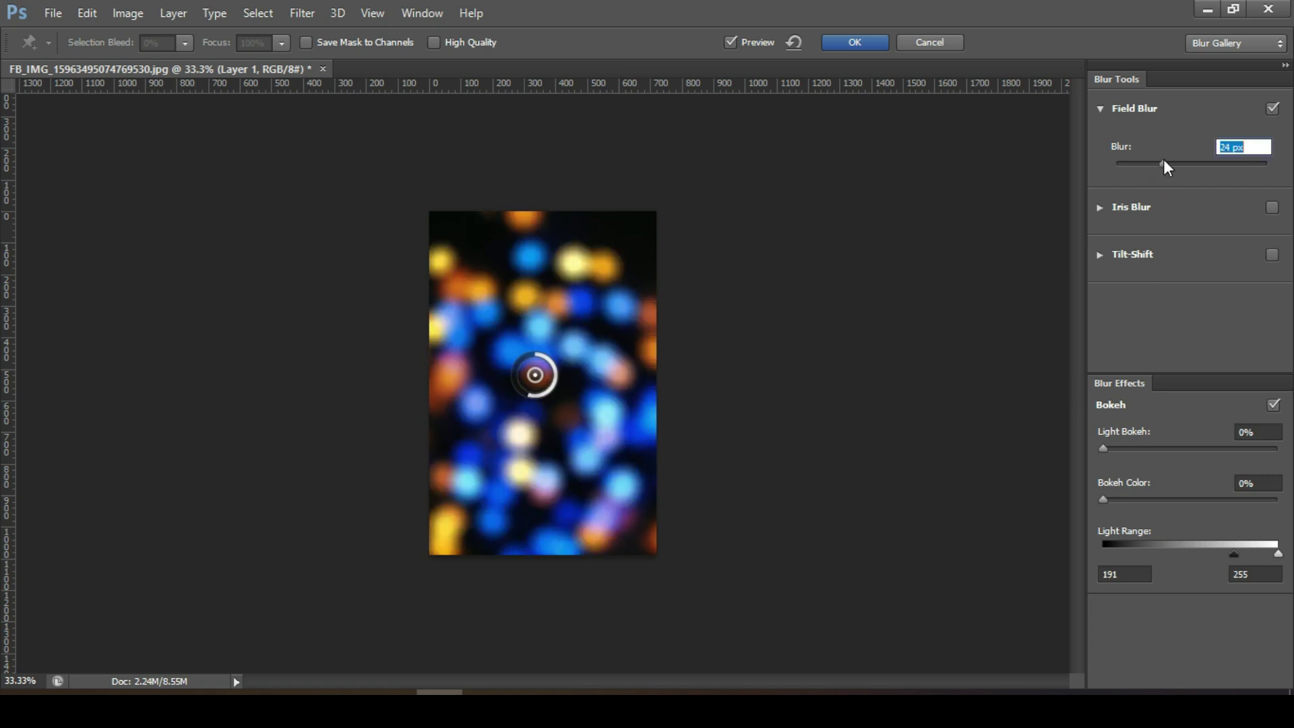
{"action": "left_click_drag", "start_coordinate": [1122, 447], "coordinate": [1187, 453]}
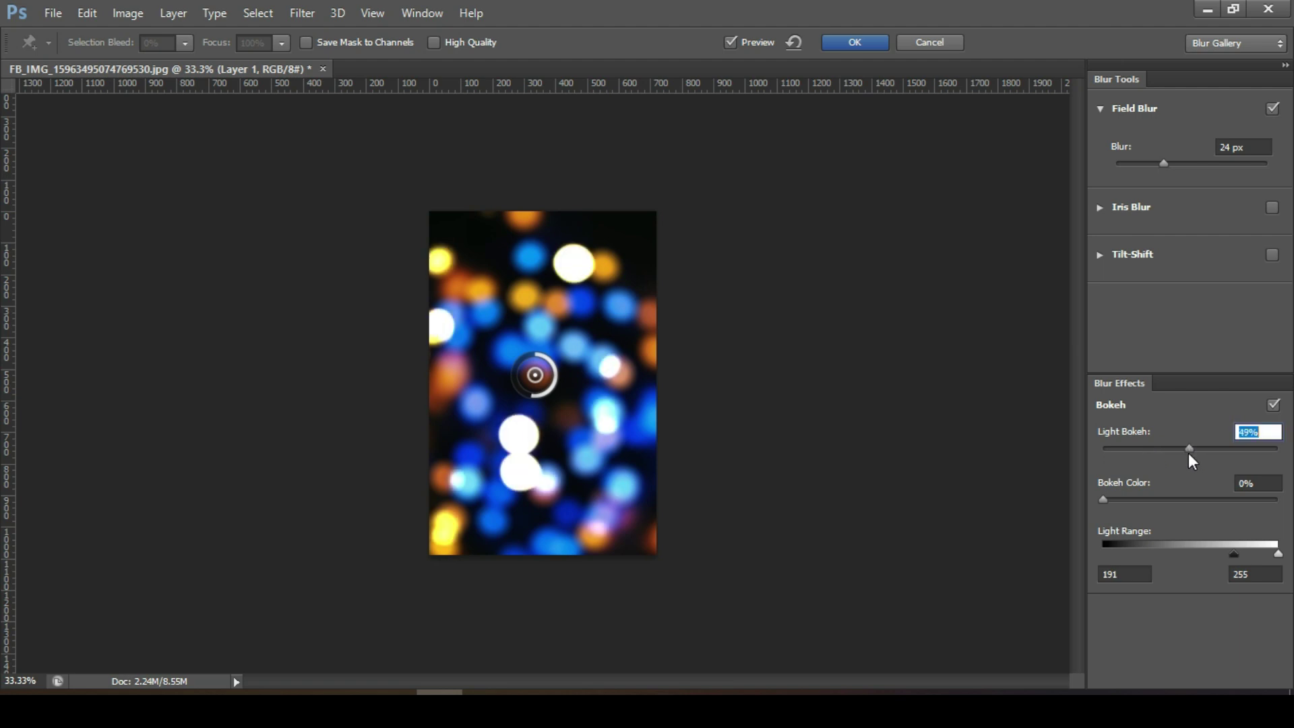
{"action": "left_click_drag", "start_coordinate": [1103, 499], "coordinate": [1122, 498]}
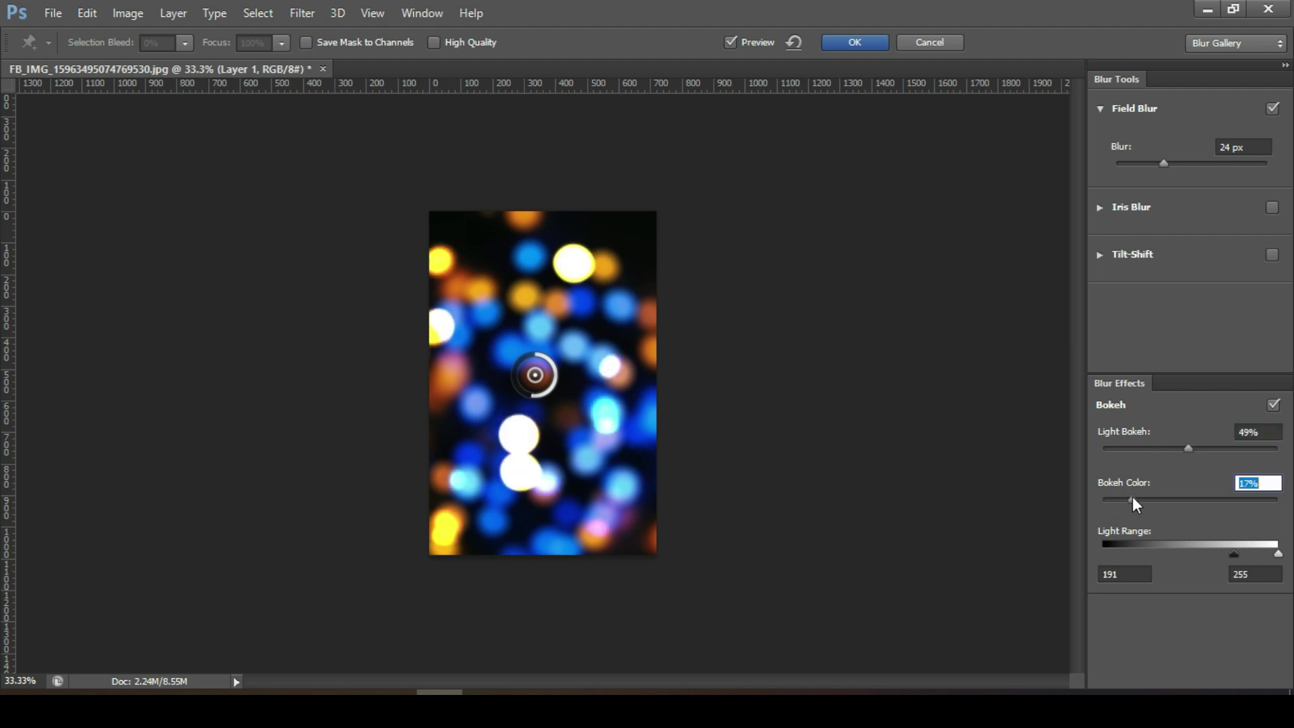
{"action": "left_click", "coordinate": [859, 42]}
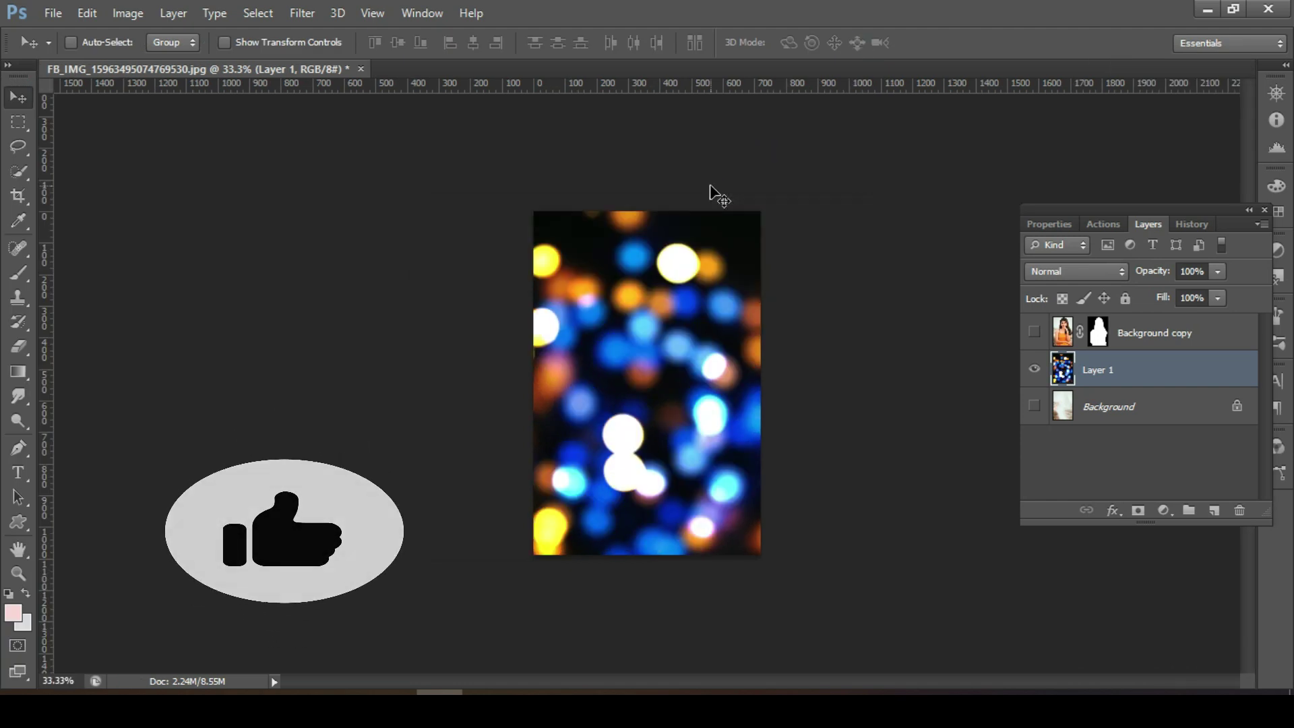
- Show Background copy again and shift the woman slightly down and to the left over the bokeh lights
{"action": "left_click", "coordinate": [1034, 331]}
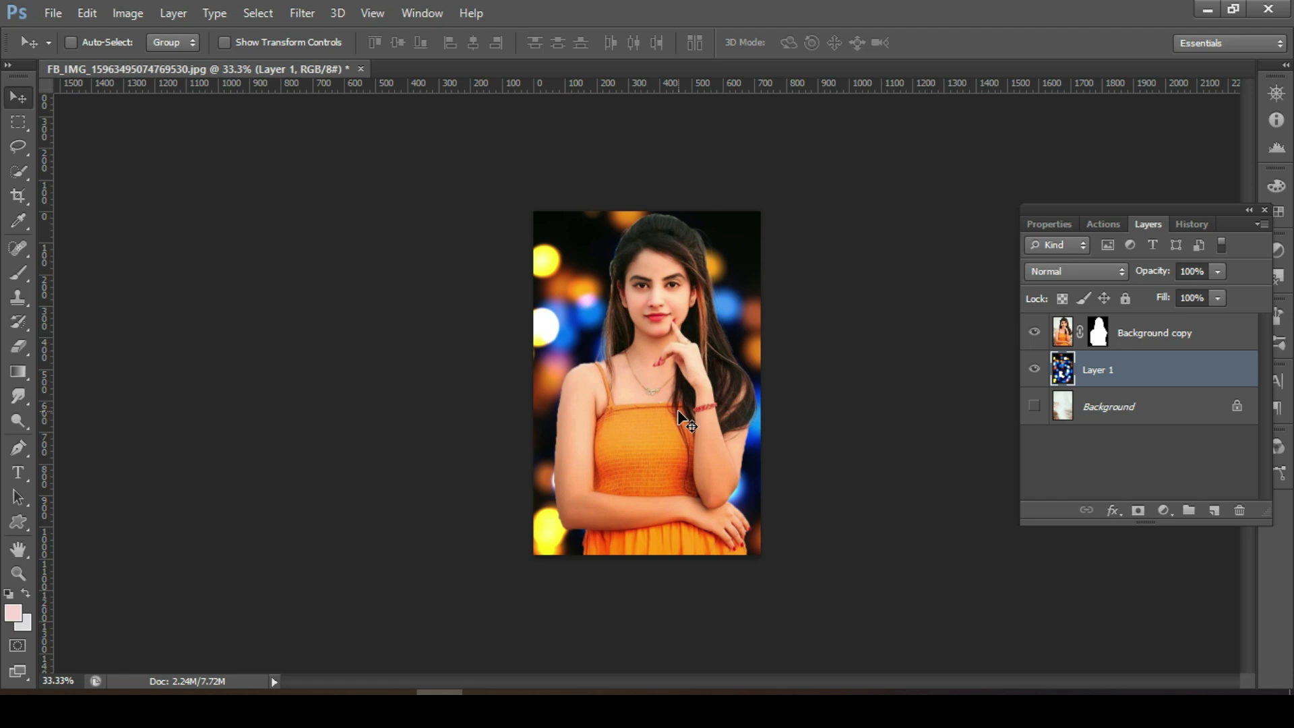
{"action": "key", "text": "z"}
{"action": "left_click_drag", "start_coordinate": [548, 438], "coordinate": [733, 386]}
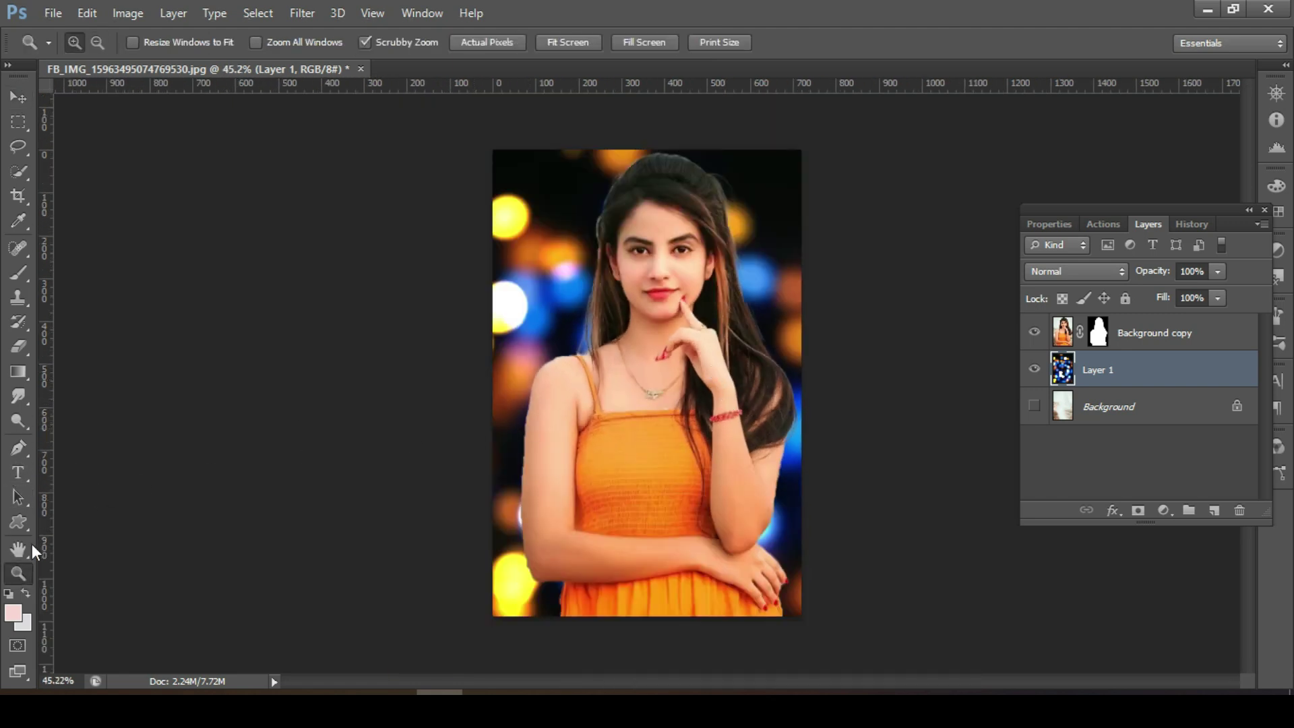
{"action": "key", "text": "v"}
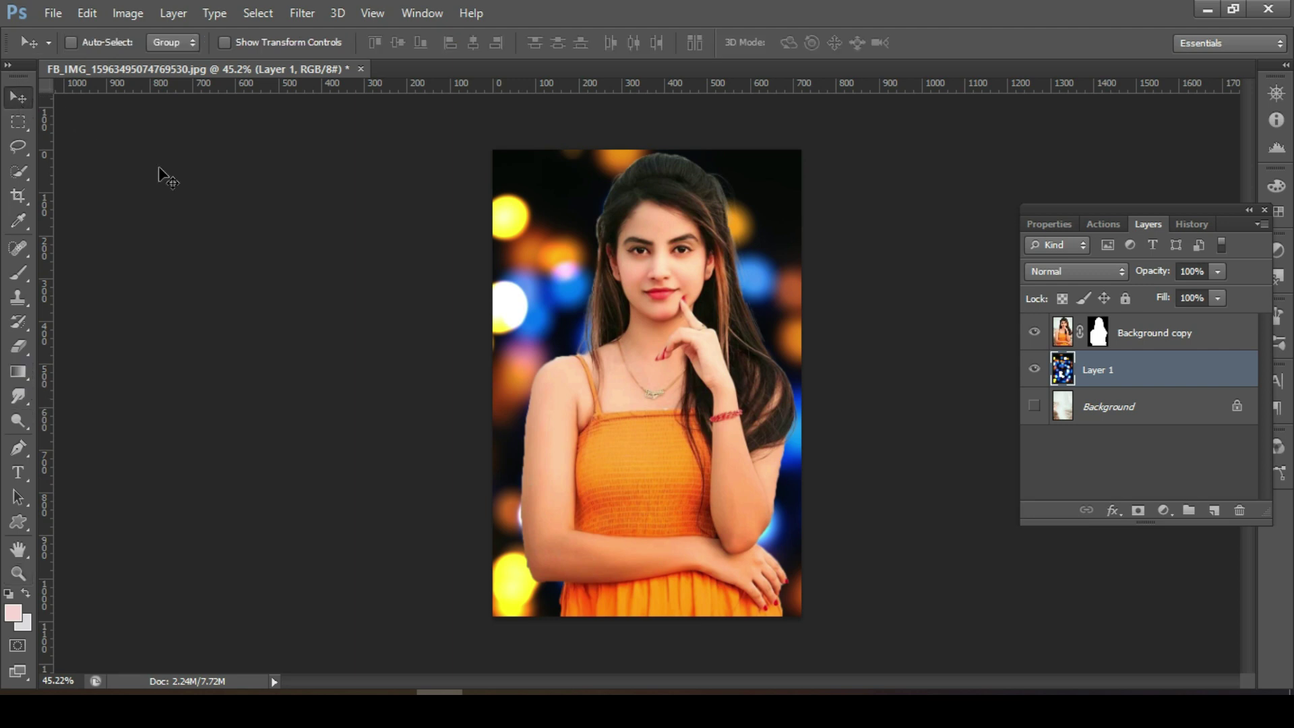
{"action": "left_click", "coordinate": [1184, 340]}
{"action": "mouse_move", "coordinate": [658, 464]}
{"action": "left_mouse_down"}
{"action": "mouse_move", "coordinate": [642, 464]}
{"action": "mouse_move", "coordinate": [659, 457]}
{"action": "left_mouse_up"}
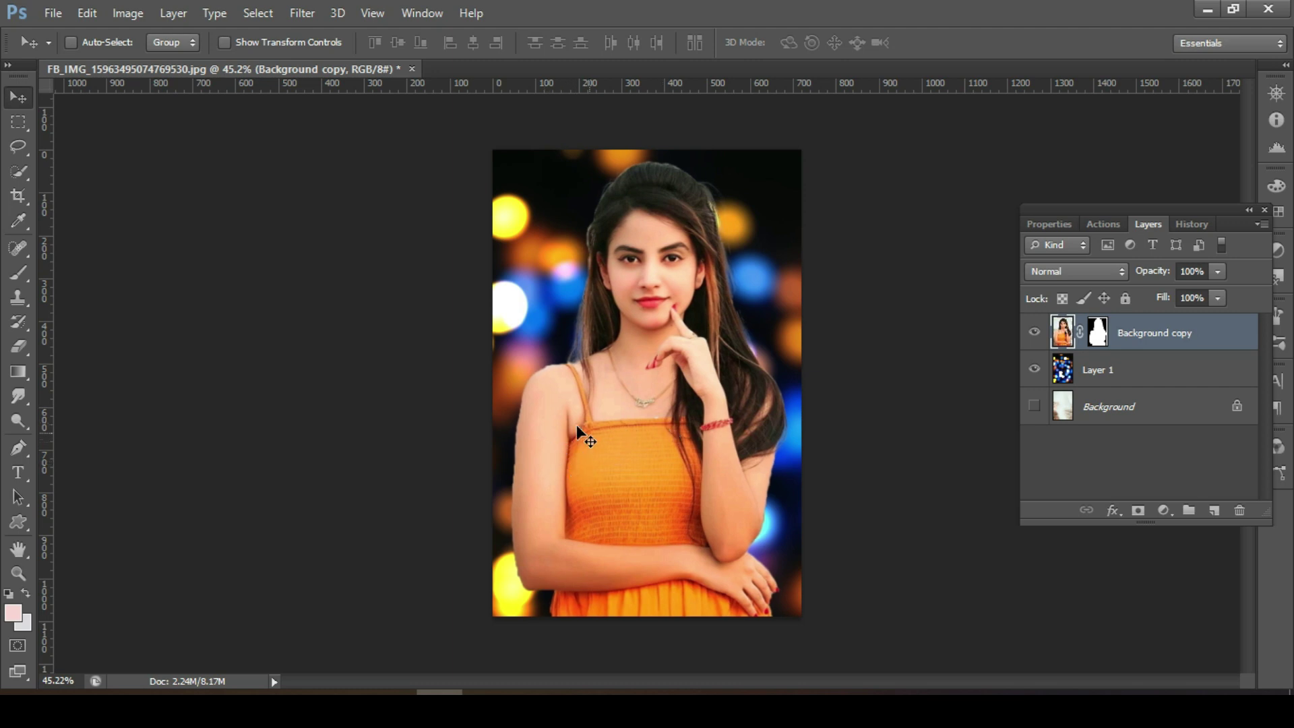
{"action": "left_click", "coordinate": [1117, 383]}
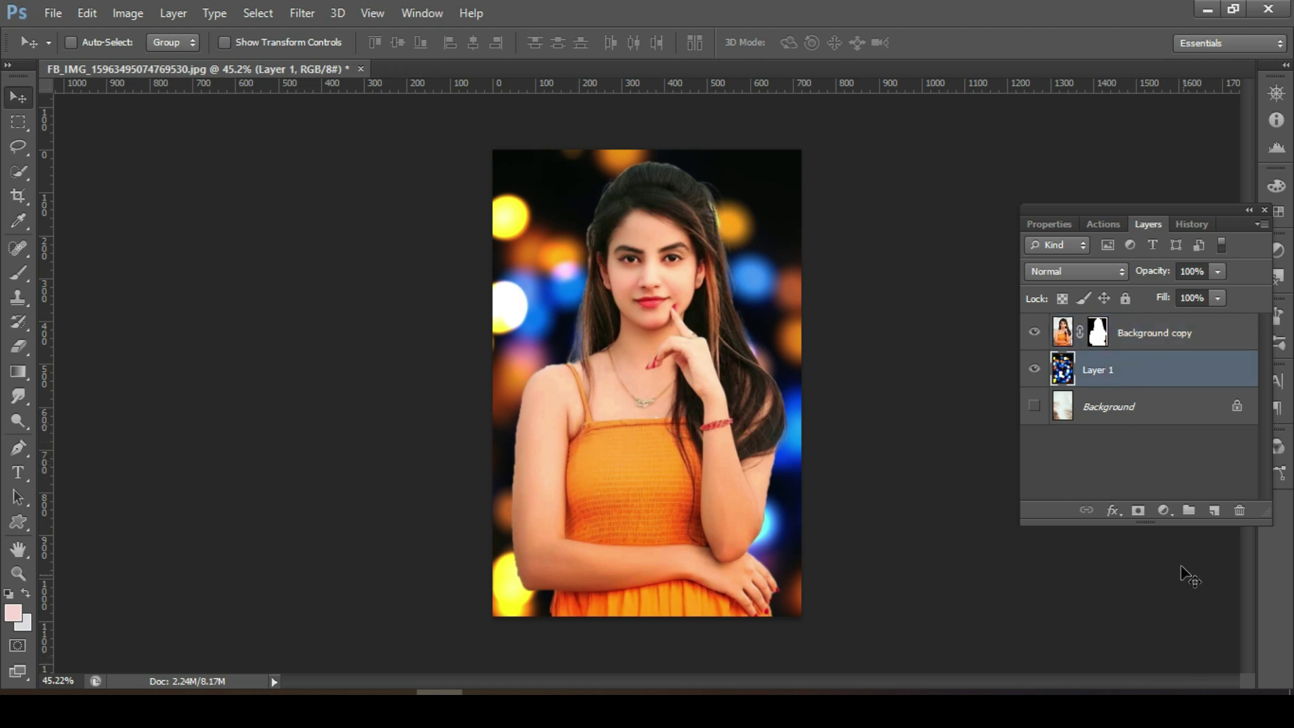
{"action": "left_click", "coordinate": [1163, 510]}
{"action": "key", "text": "Escape"}
- Add a Selective Color adjustment above Background copy, setting Magenta to +4% for Yellows and +3% for Whites
{"action": "left_click", "coordinate": [1066, 340]}
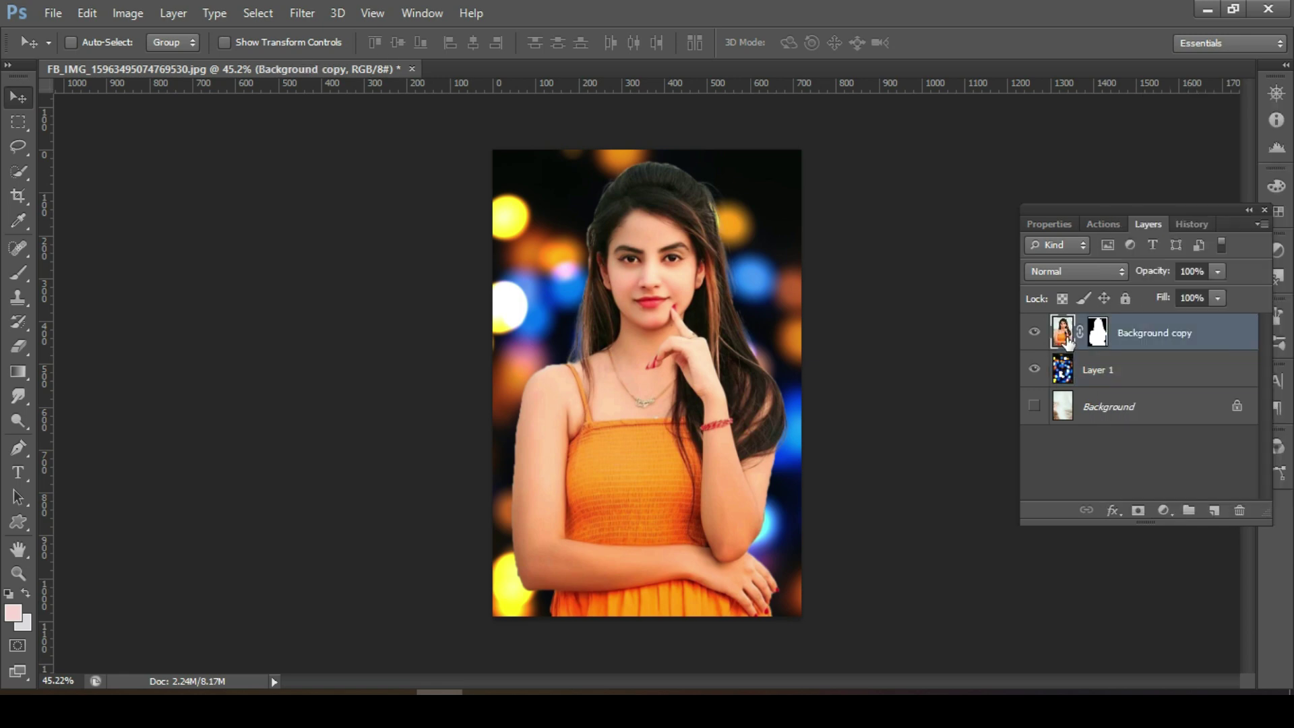
{"action": "left_click", "coordinate": [1163, 511]}
{"action": "left_click", "coordinate": [1165, 493]}
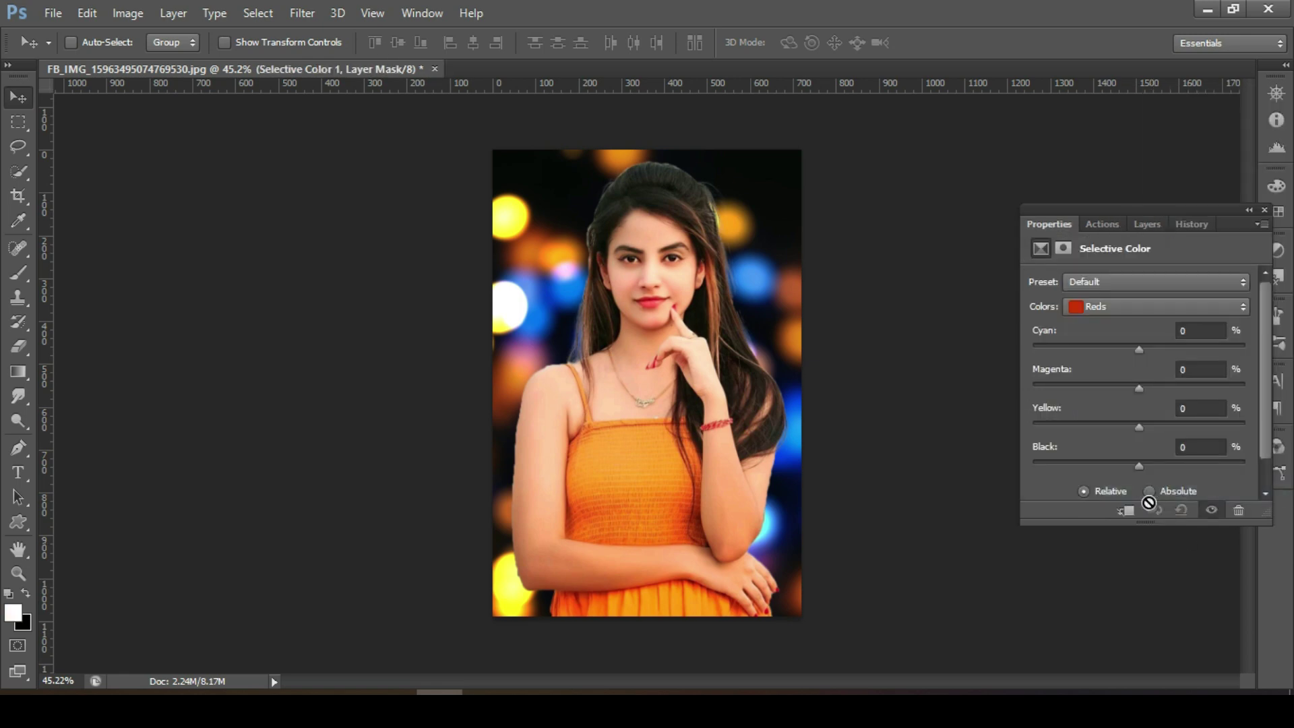
{"action": "left_click", "coordinate": [1111, 303]}
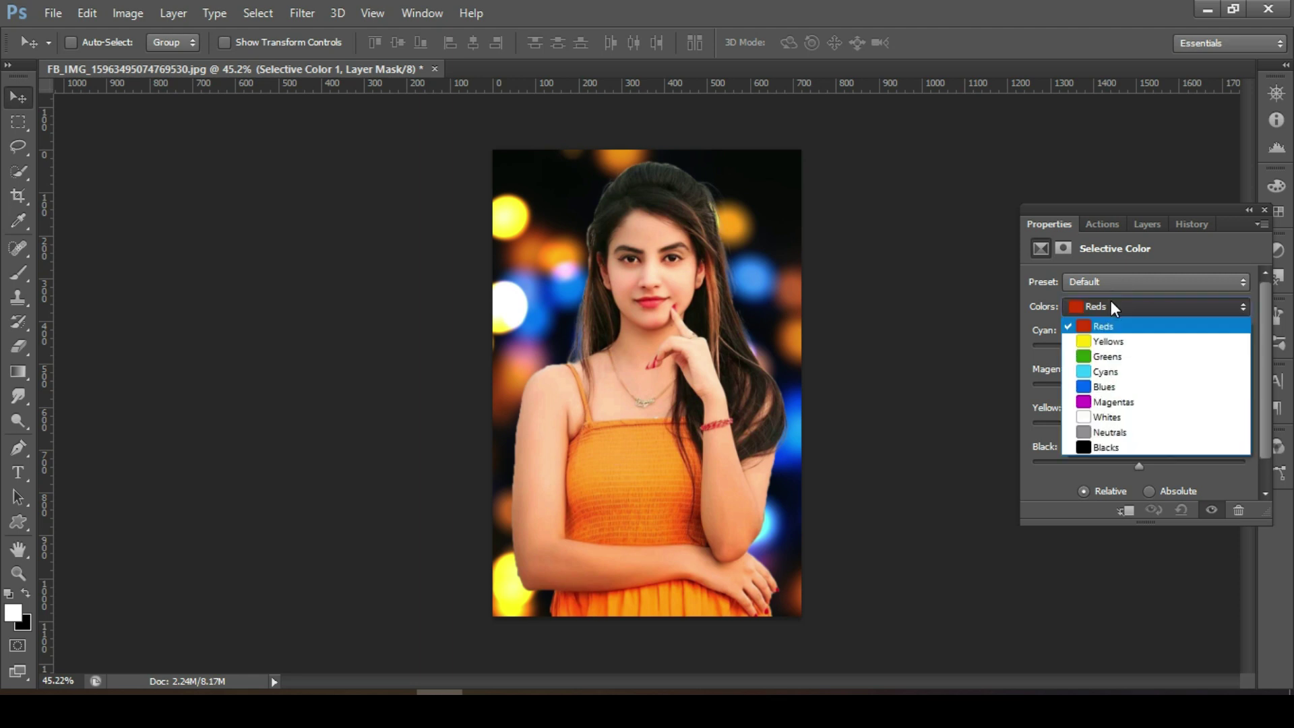
{"action": "left_click", "coordinate": [1110, 337]}
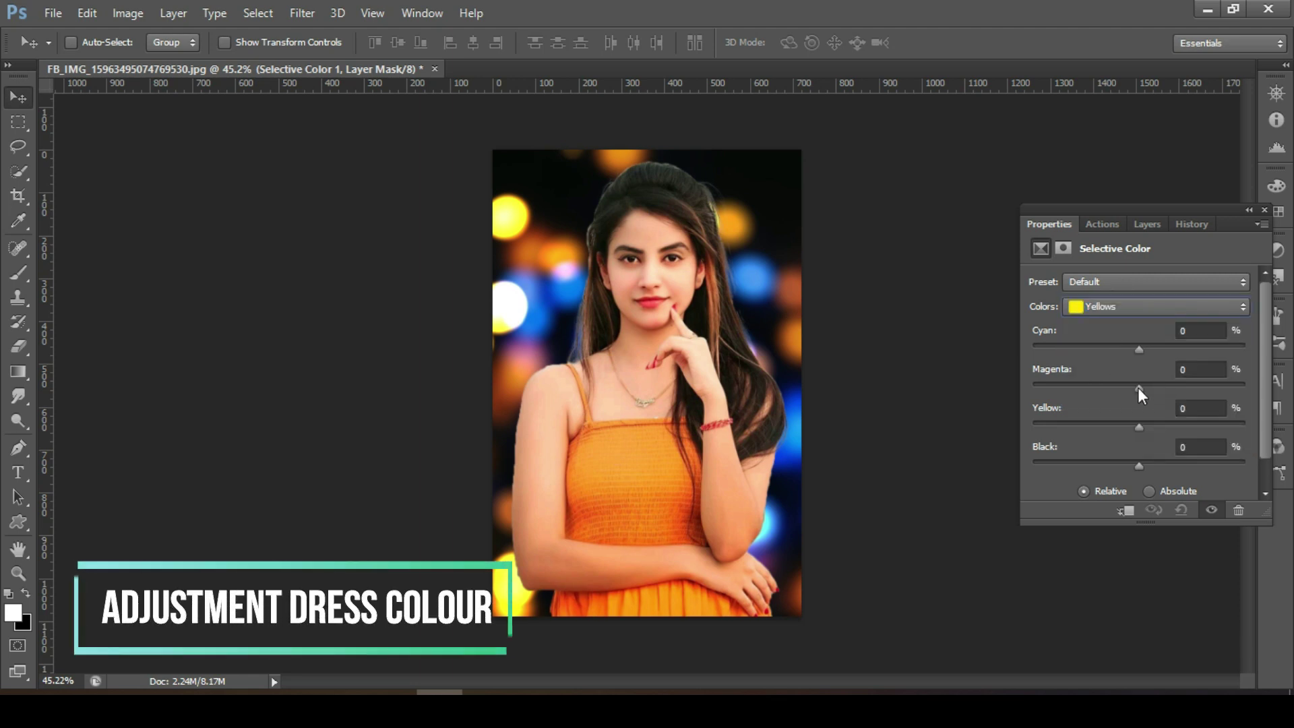
{"action": "left_click_drag", "start_coordinate": [1139, 388], "coordinate": [1099, 394]}
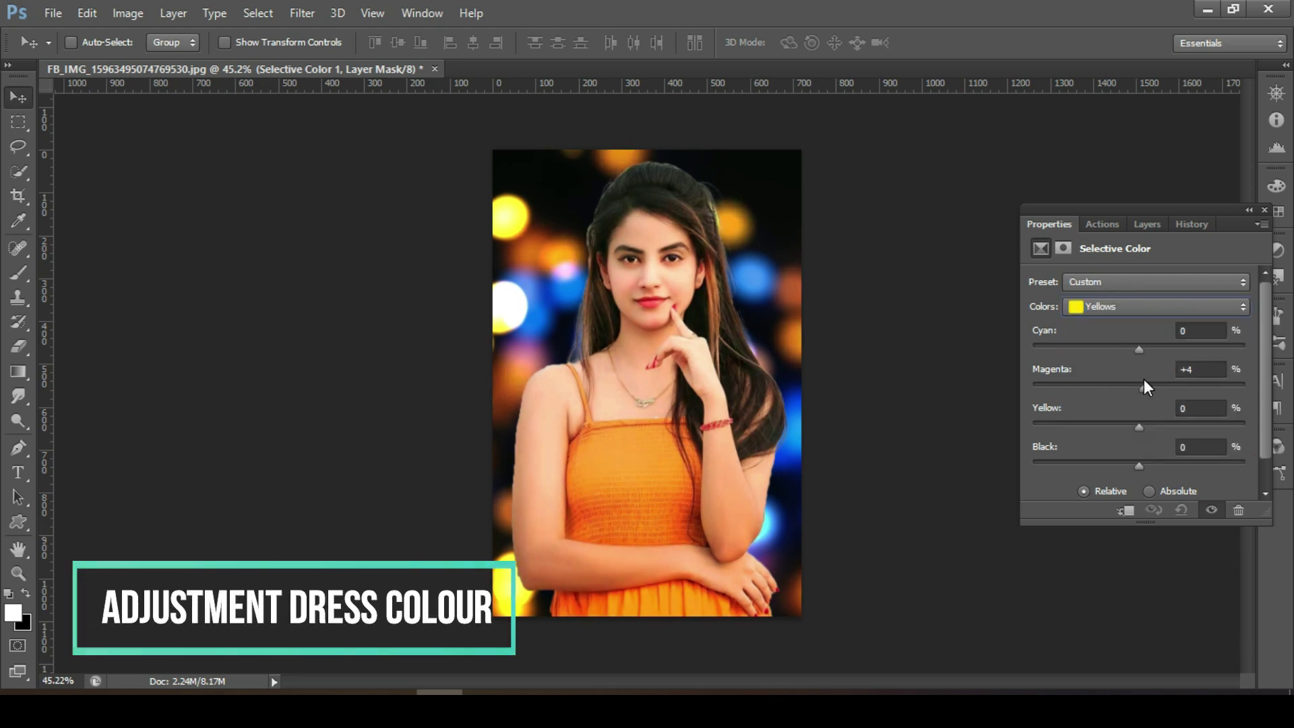
{"action": "left_click", "coordinate": [1132, 307]}
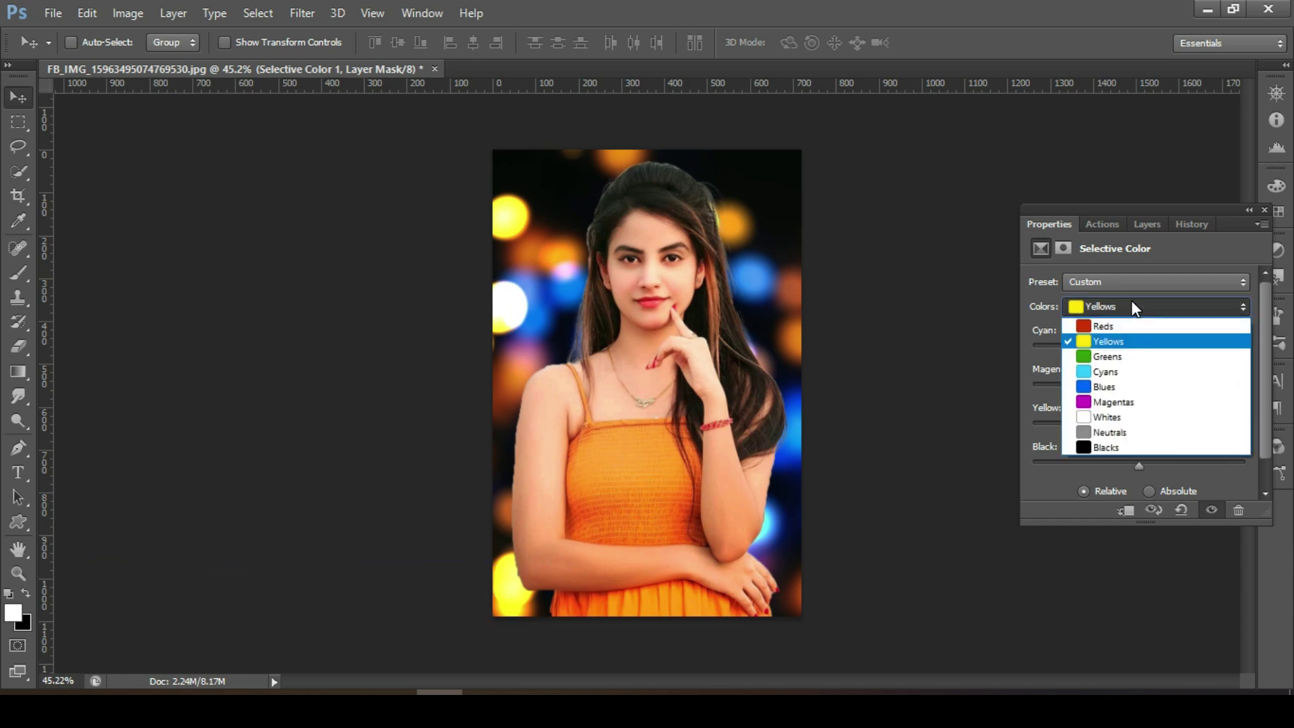
{"action": "left_click", "coordinate": [1112, 417]}
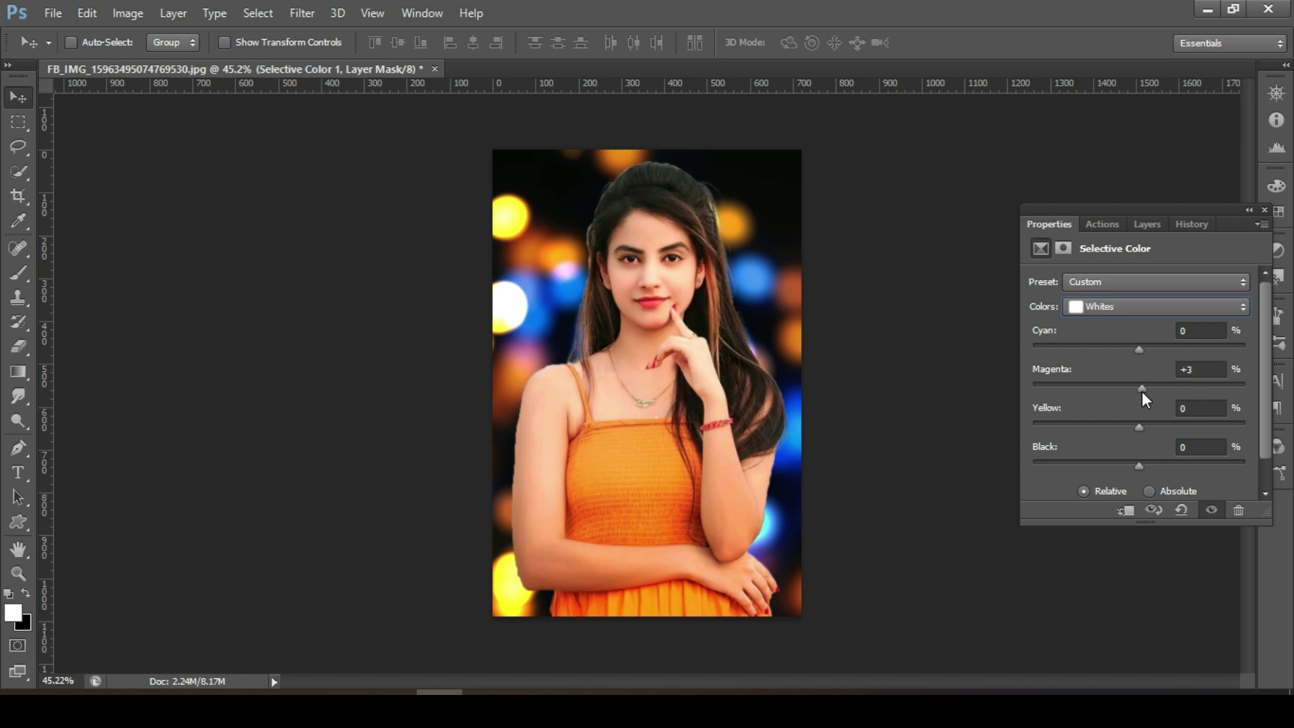
- Merge the Selective Color adjustment with the Background copy layer
{"action": "left_click", "coordinate": [1146, 225]}
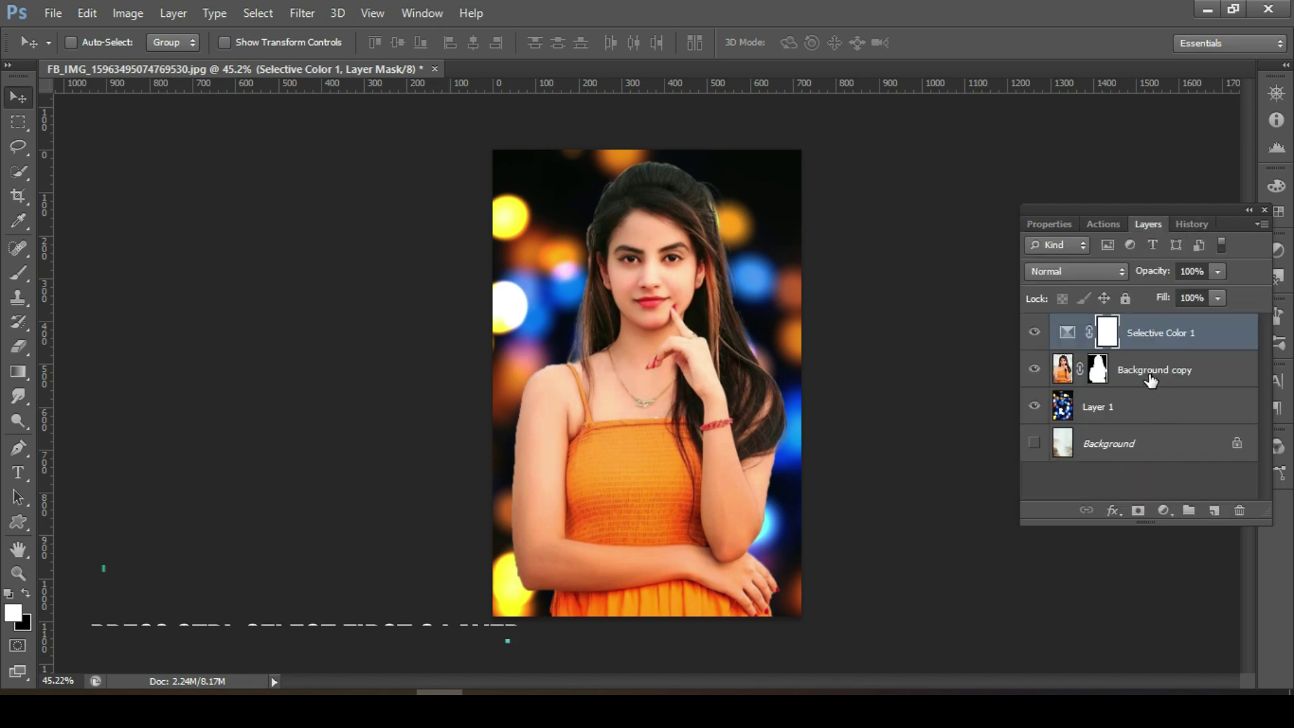
{"action": "left_click", "coordinate": [1149, 374], "text": "ctrl"}
{"action": "right_click", "coordinate": [1148, 372]}
{"action": "left_click", "coordinate": [819, 471]}
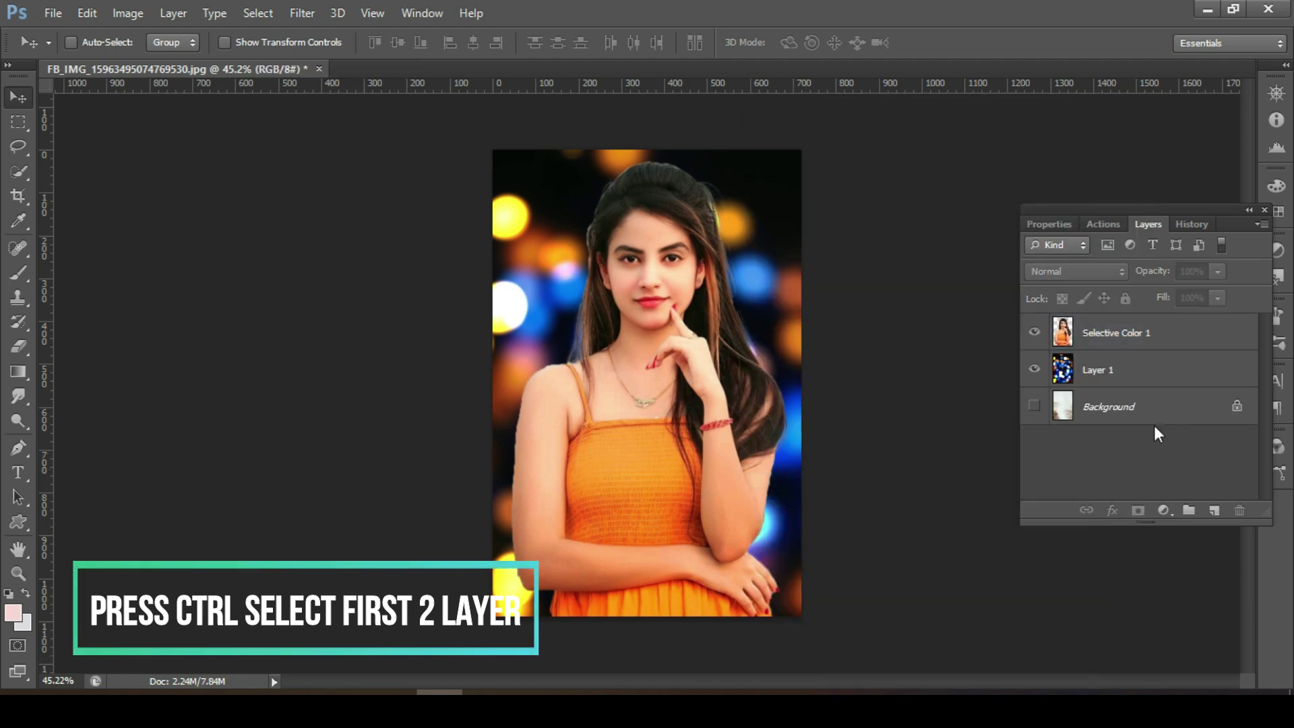
- Add a Color Lookup adjustment above the bokeh layer, try FallColors.look, and settle on the filmstock_50.3dl 3DLUT file
{"action": "left_click", "coordinate": [1126, 376]}
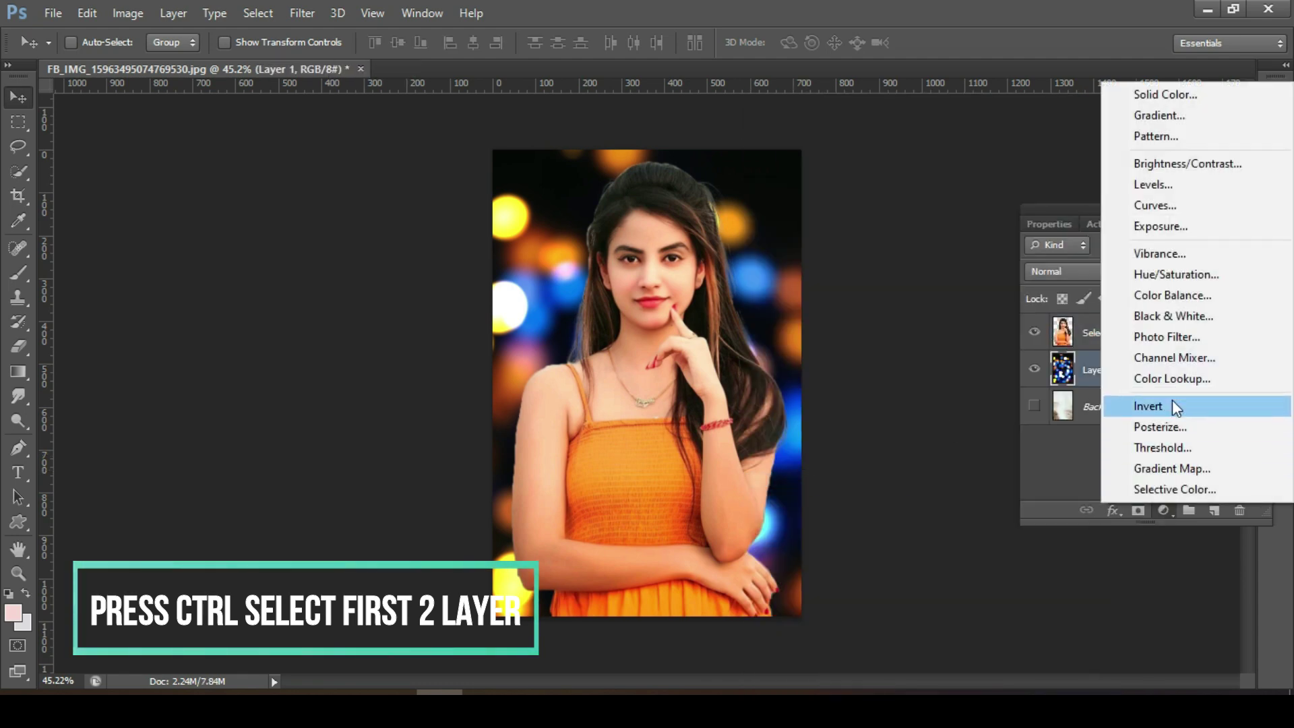
{"action": "left_click", "coordinate": [1174, 379]}
{"action": "left_click", "coordinate": [1152, 281]}
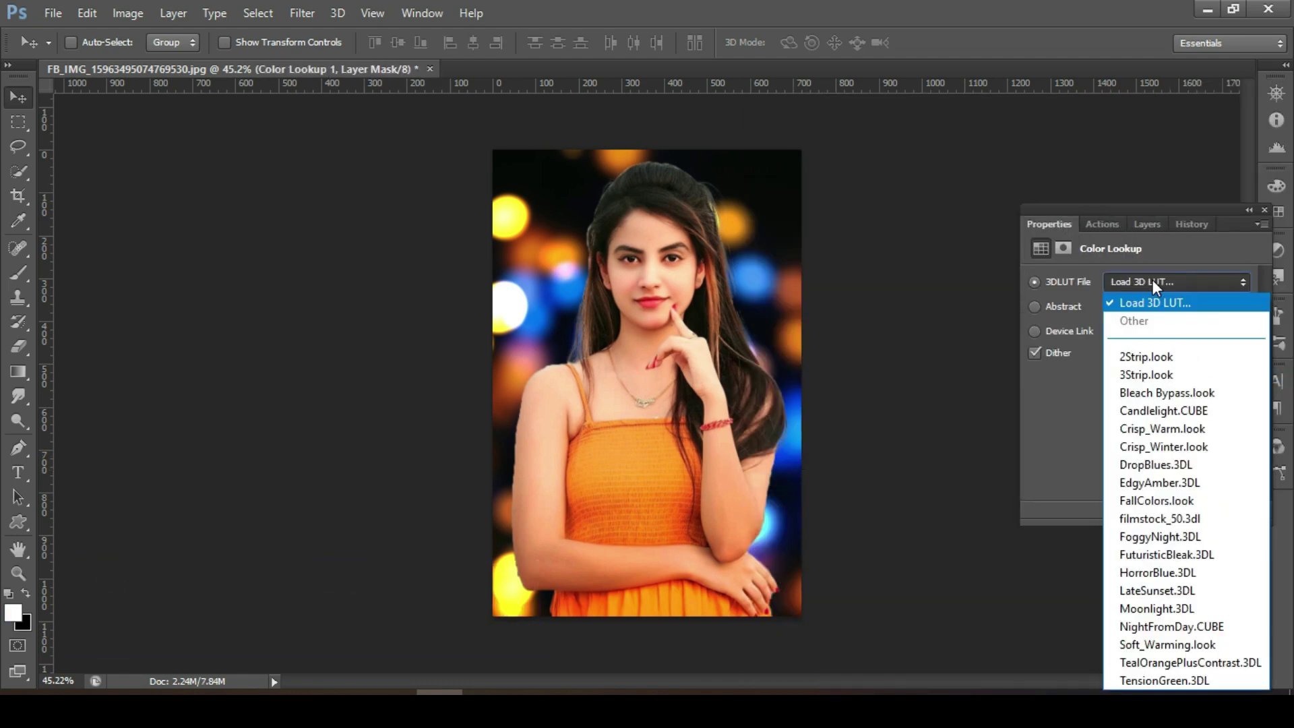
{"action": "left_click", "coordinate": [1149, 500]}
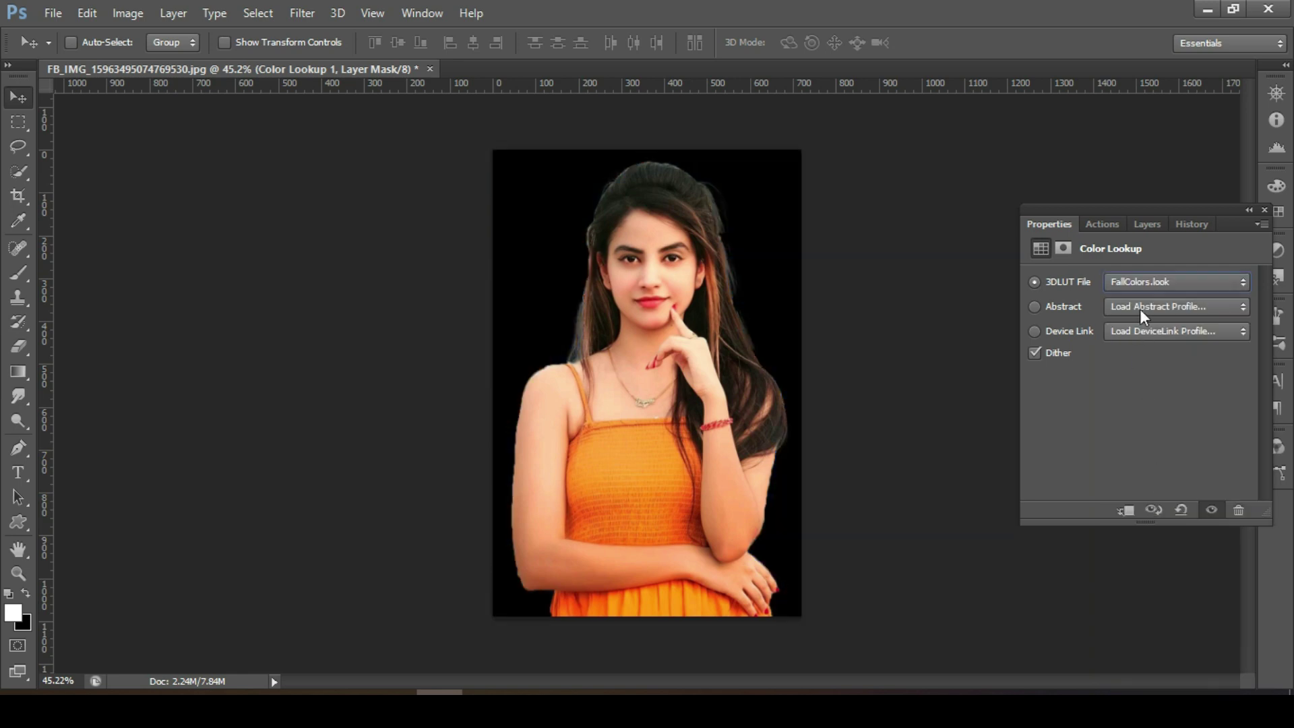
{"action": "left_click", "coordinate": [1142, 280]}
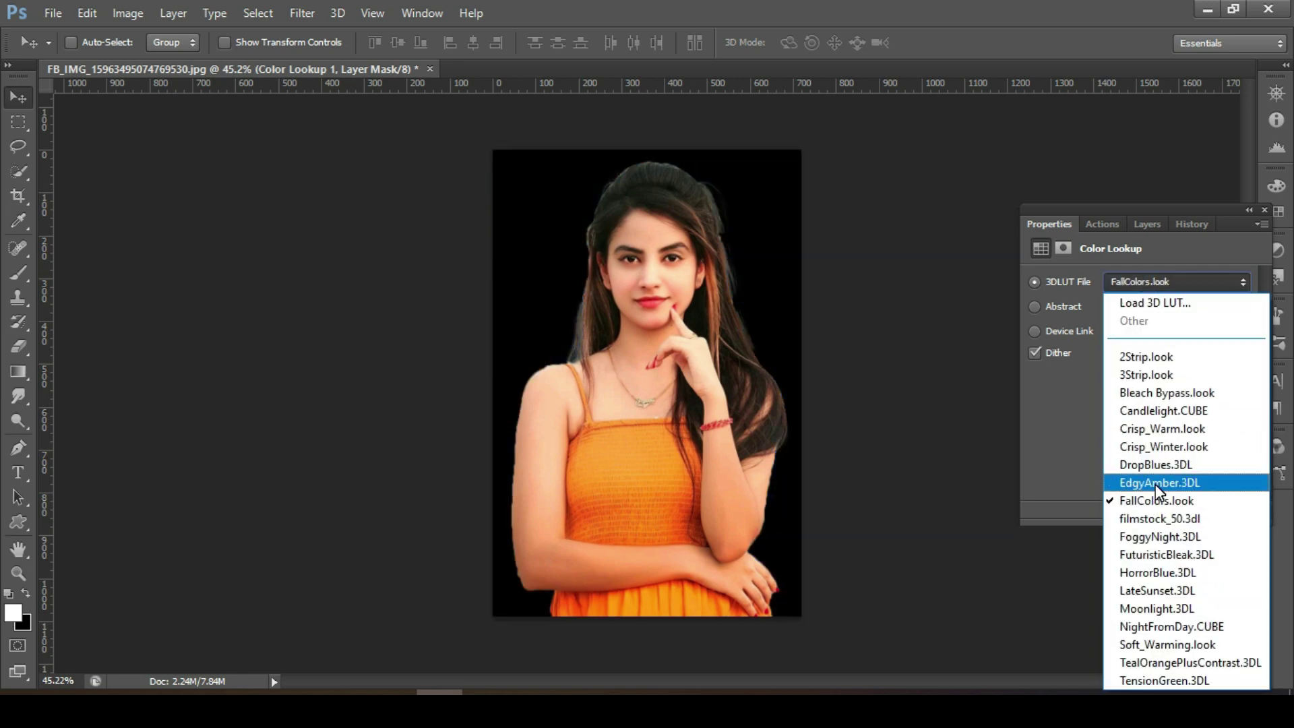
{"action": "left_click", "coordinate": [1151, 517]}
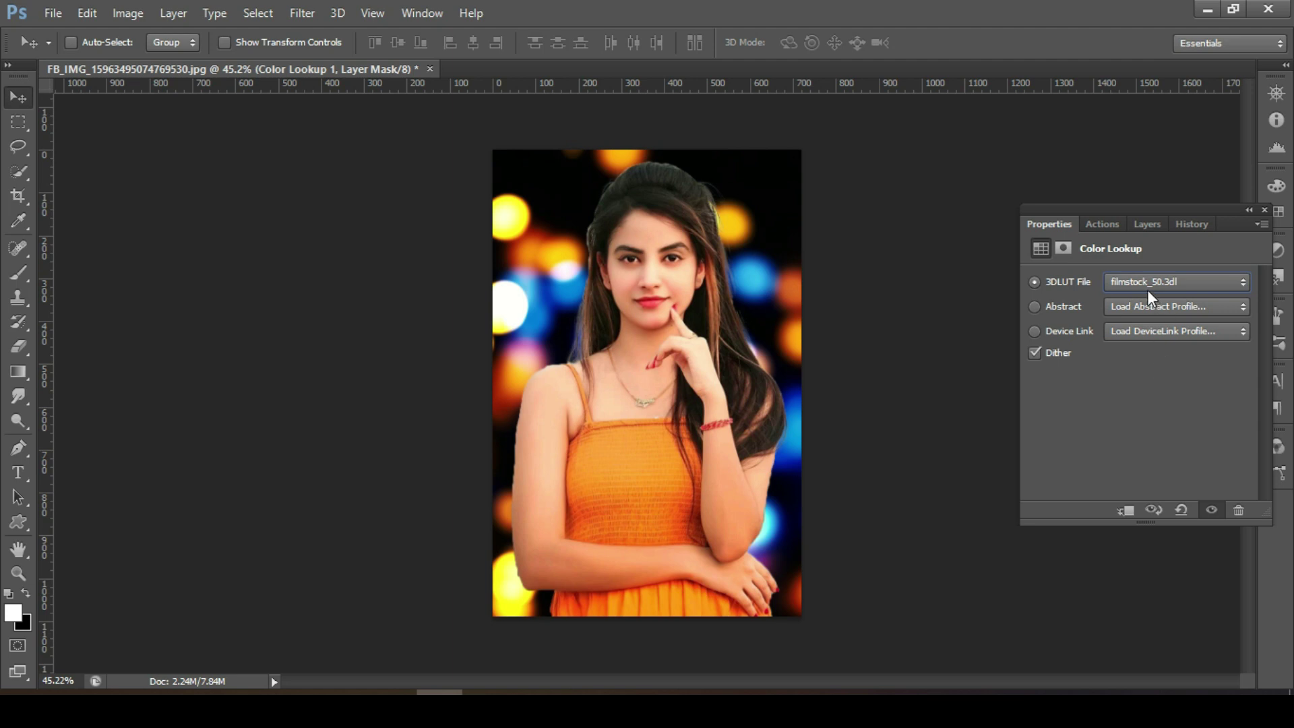
- Toggle the Color Lookup 1 layer off and on to compare the background's colours with and without it
{"action": "key", "text": "F7"}
{"action": "left_click", "coordinate": [1035, 370]}
{"action": "left_click", "coordinate": [1035, 370]}
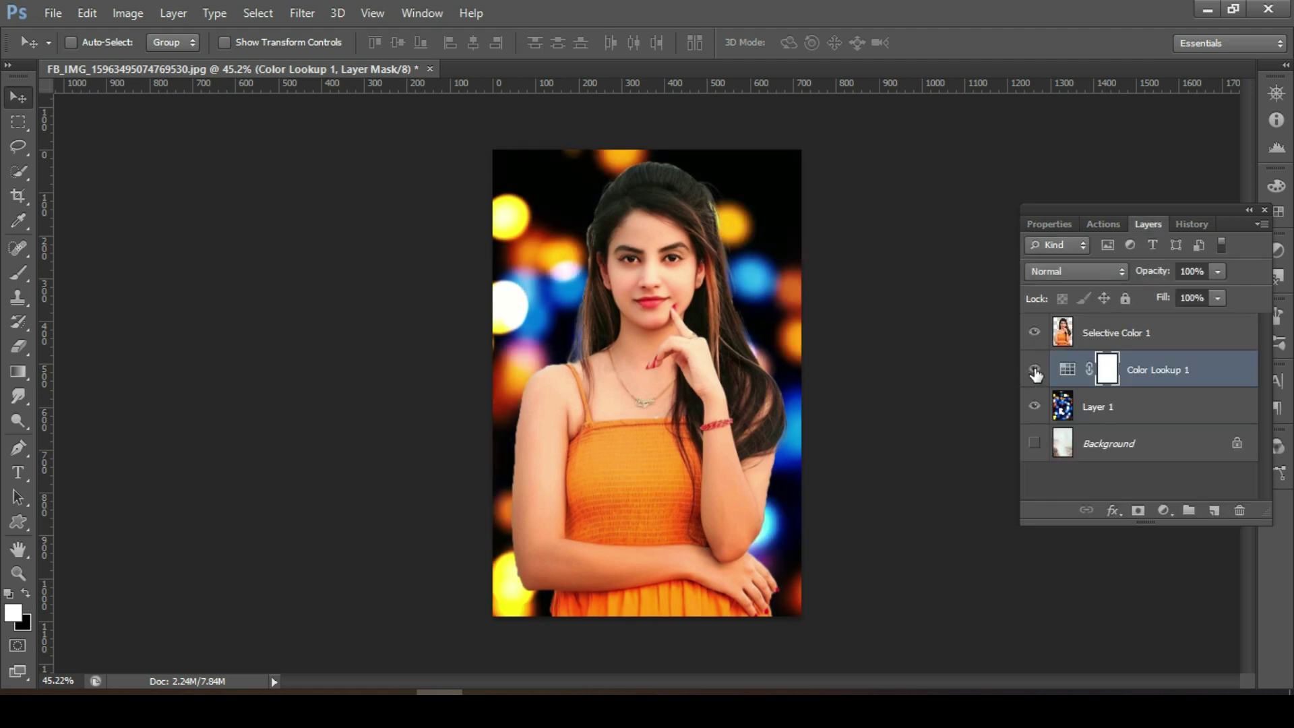
{"action": "left_click", "coordinate": [1035, 370]}
{"action": "left_click", "coordinate": [1034, 370]}
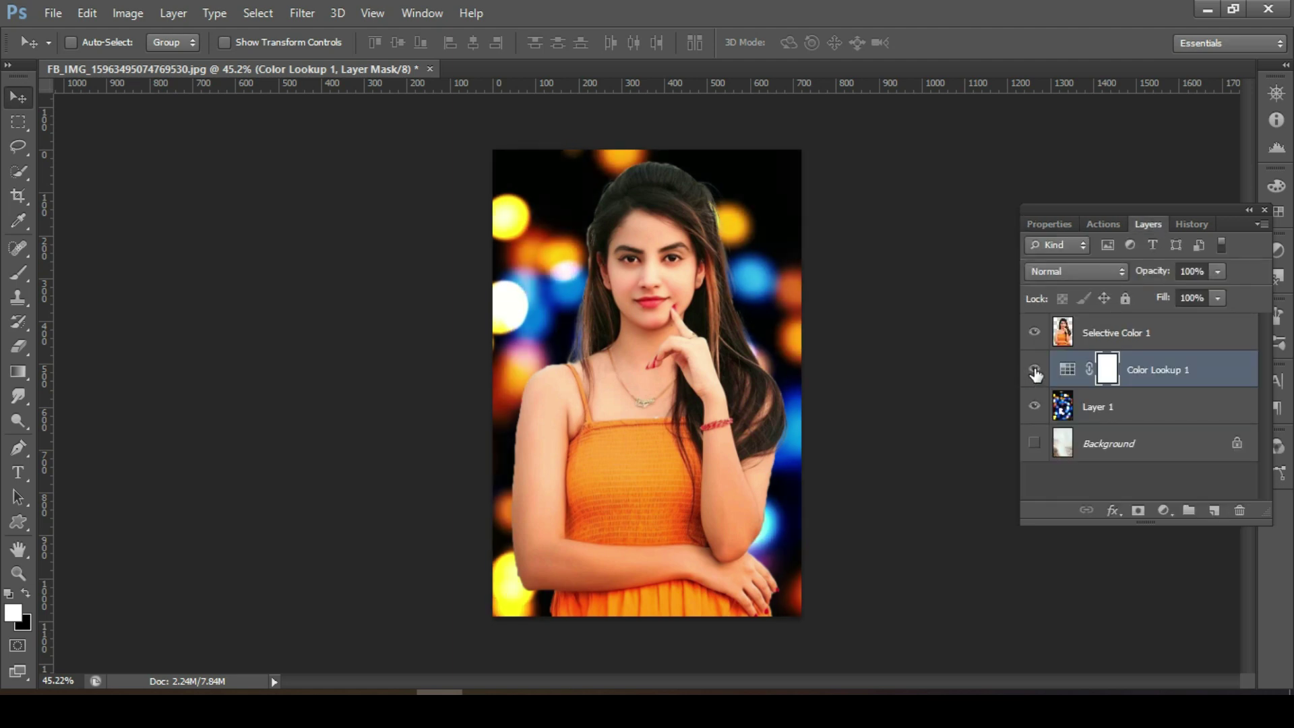
- Merge the Color Lookup 1 adjustment with the bokeh Layer 1 beneath it
{"action": "left_click", "coordinate": [1132, 340]}
{"action": "left_click", "coordinate": [1159, 382]}
{"action": "left_click", "coordinate": [1122, 415], "text": "ctrl"}
{"action": "right_click", "coordinate": [1120, 414]}
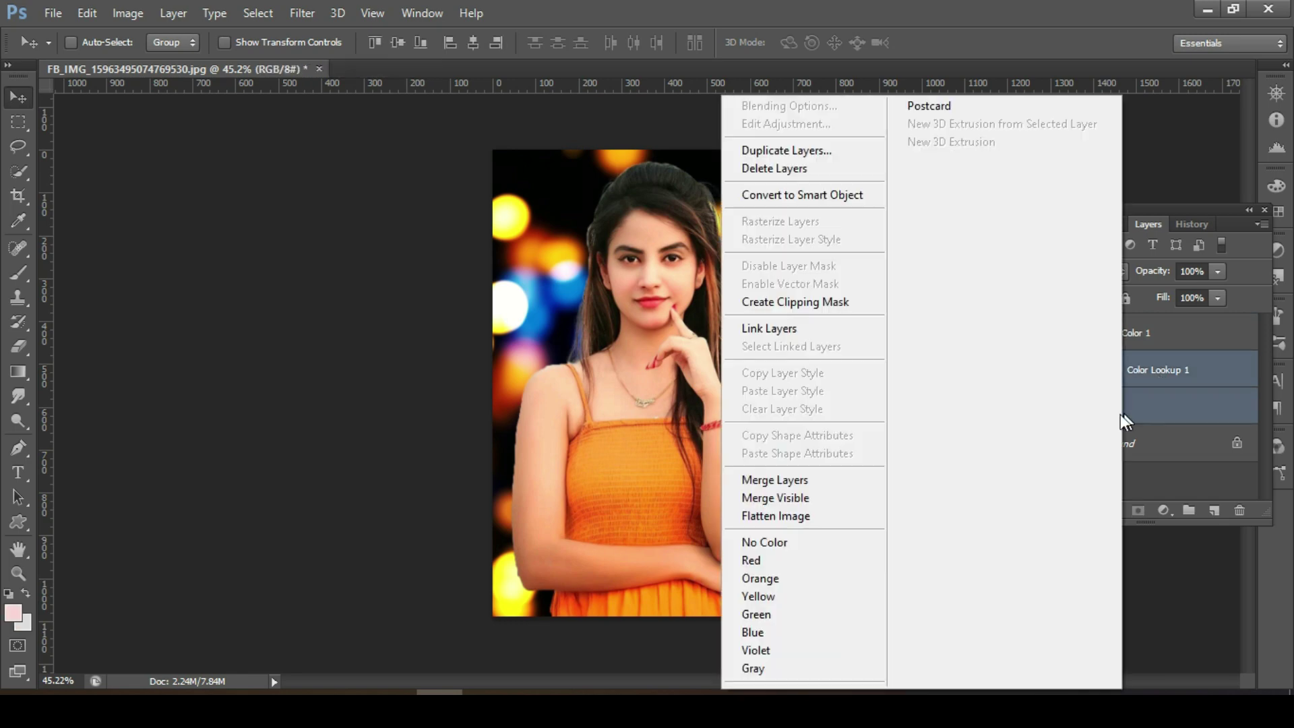
{"action": "left_click", "coordinate": [758, 476]}
- Apply Match Color to the woman's Selective Color 1 layer with Luminance 85 and Color Intensity 98
{"action": "left_click", "coordinate": [1131, 342]}
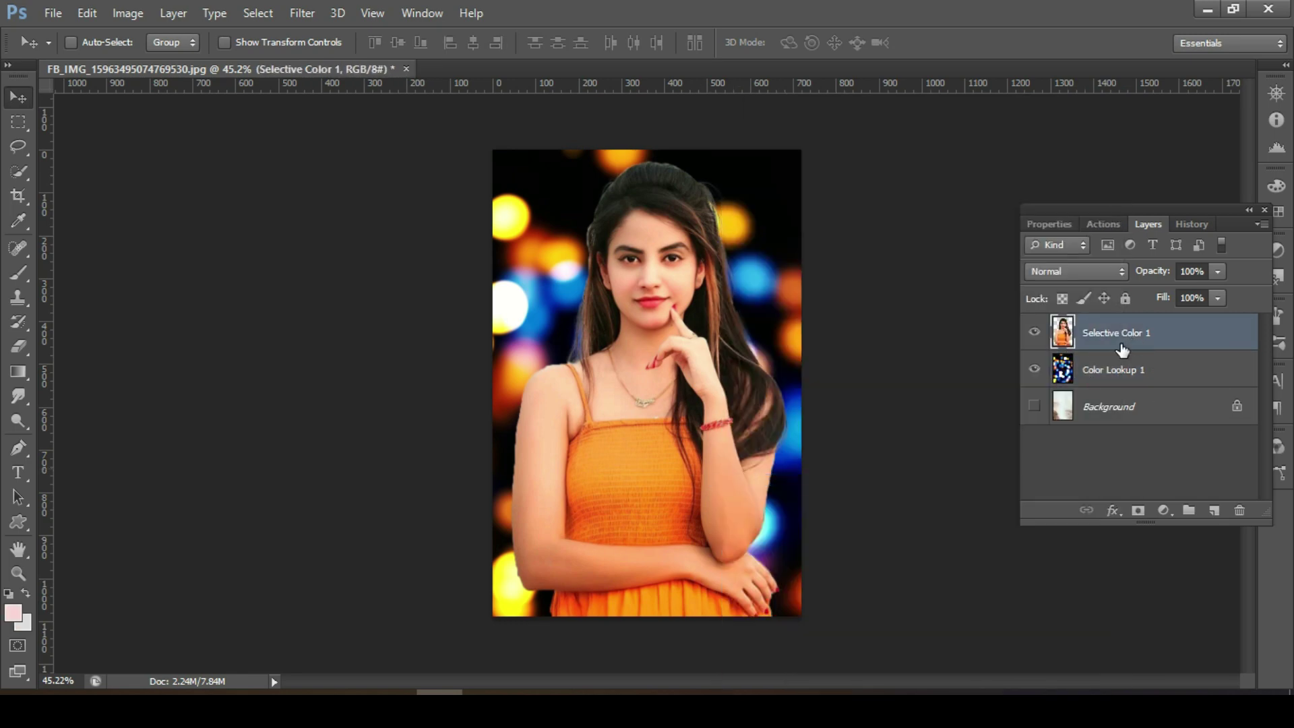
{"action": "left_click", "coordinate": [116, 14]}
{"action": "mouse_move", "coordinate": [164, 60]}
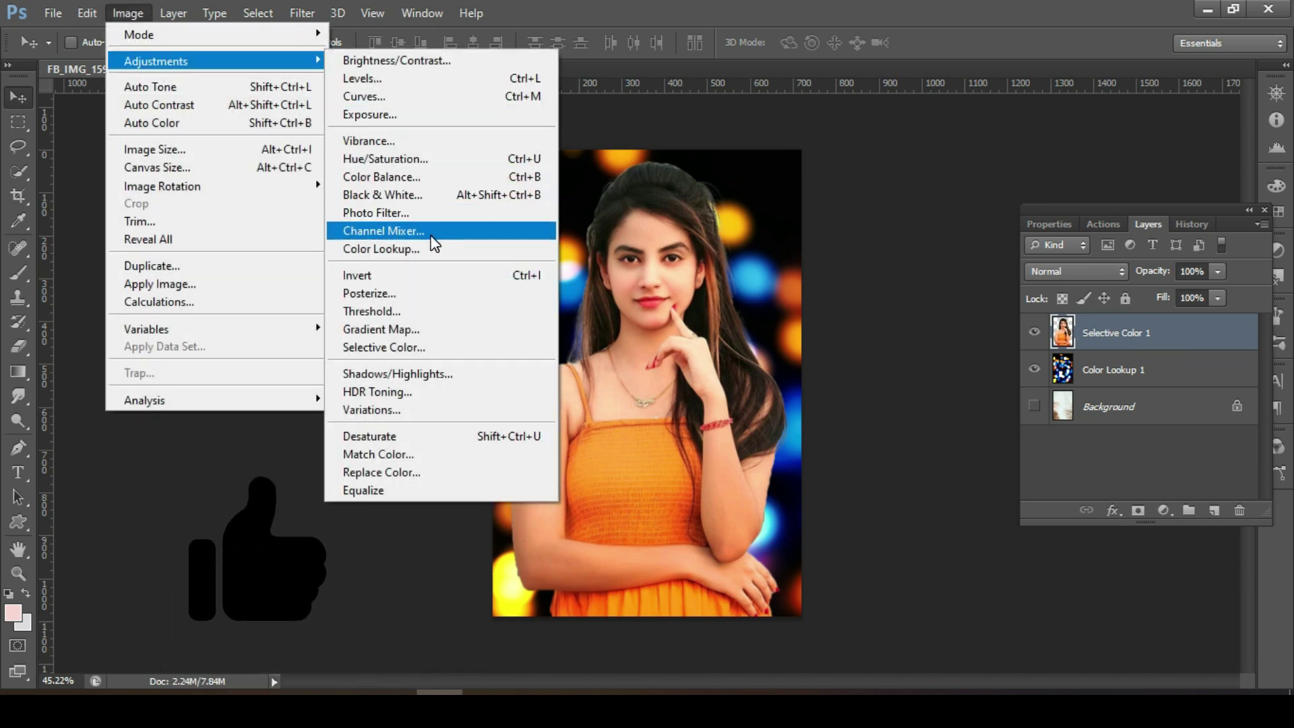
{"action": "left_click", "coordinate": [432, 455]}
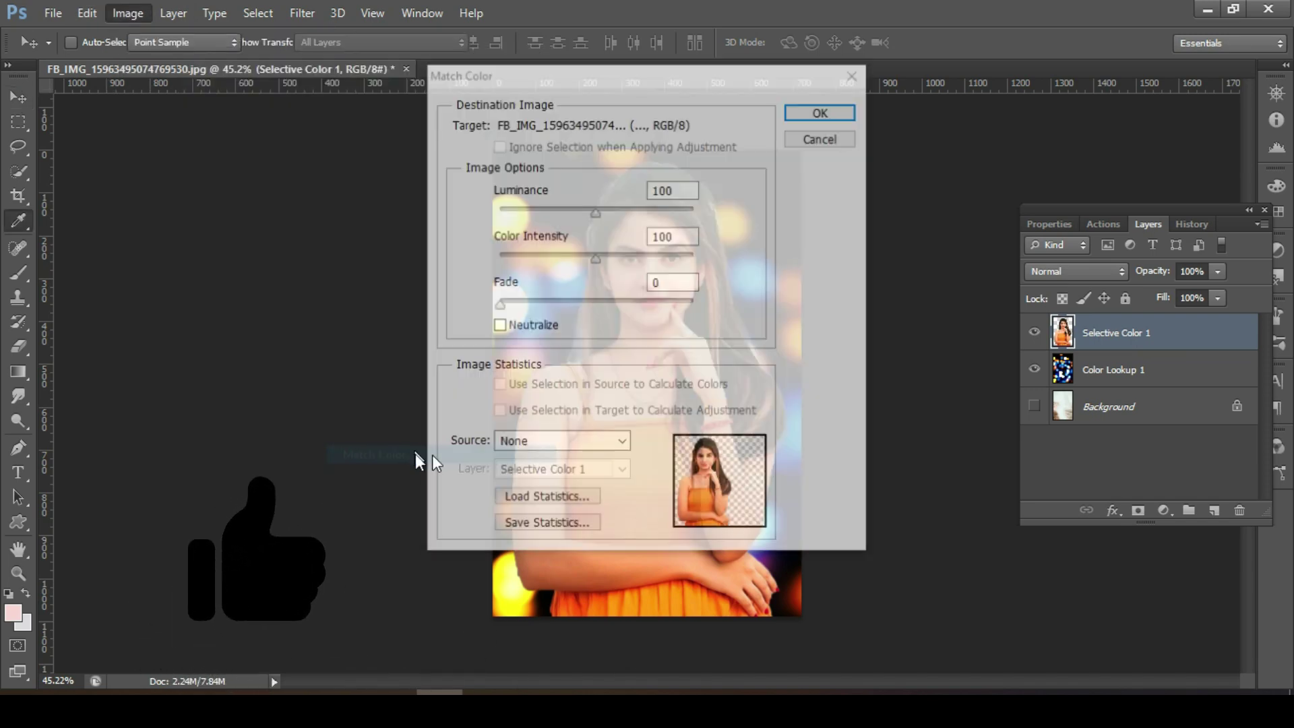
{"action": "left_click_drag", "start_coordinate": [630, 86], "coordinate": [1084, 88]}
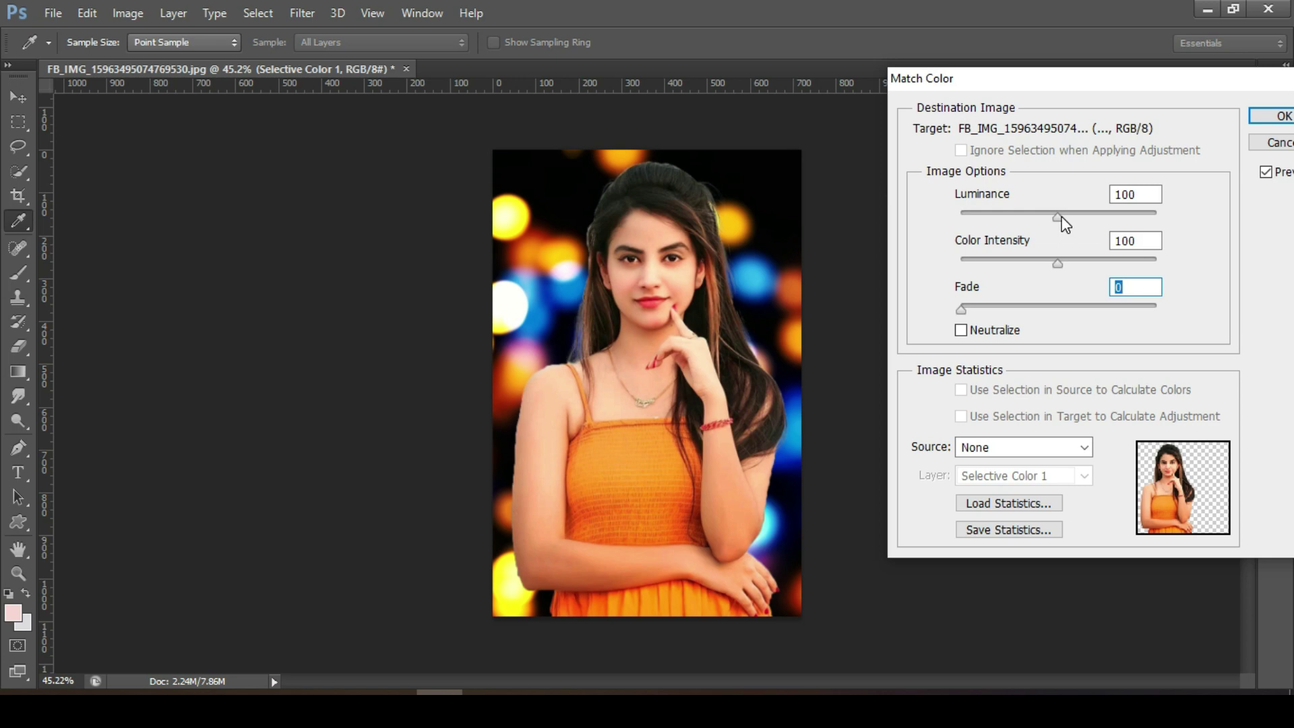
{"action": "left_click_drag", "start_coordinate": [1081, 217], "coordinate": [1038, 217]}
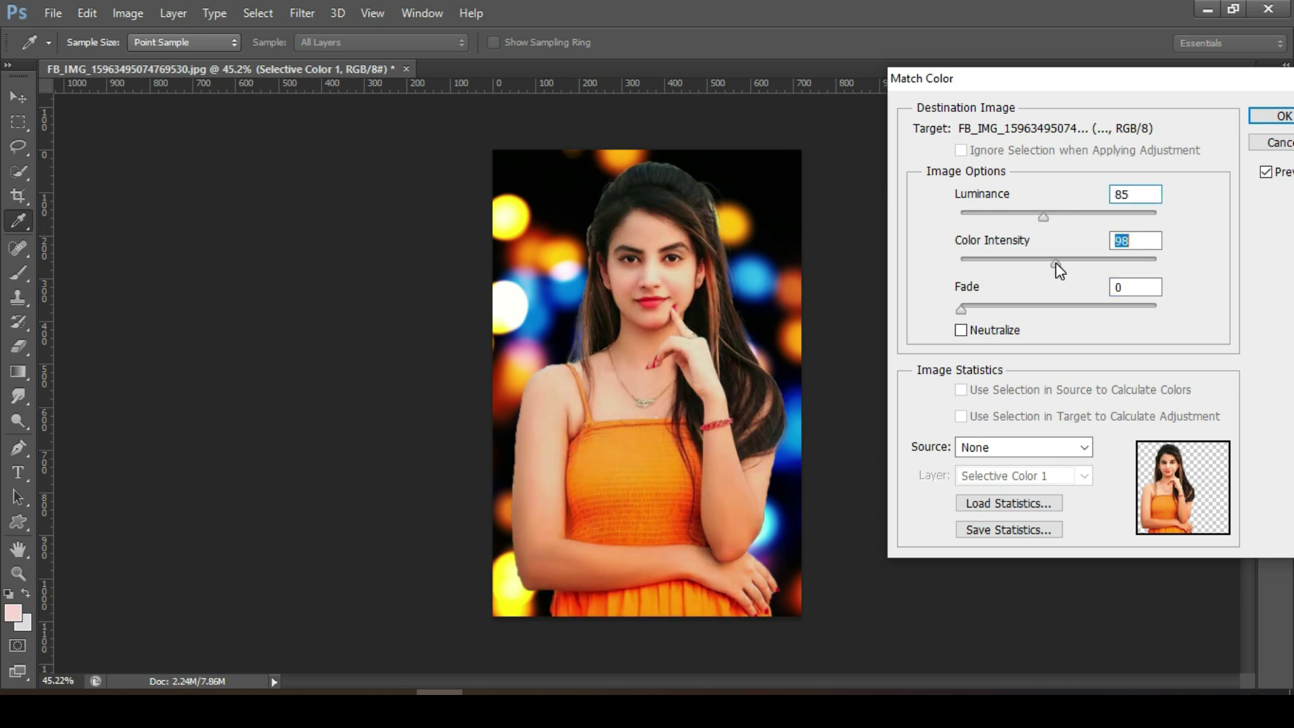
{"action": "left_click", "coordinate": [1273, 116]}
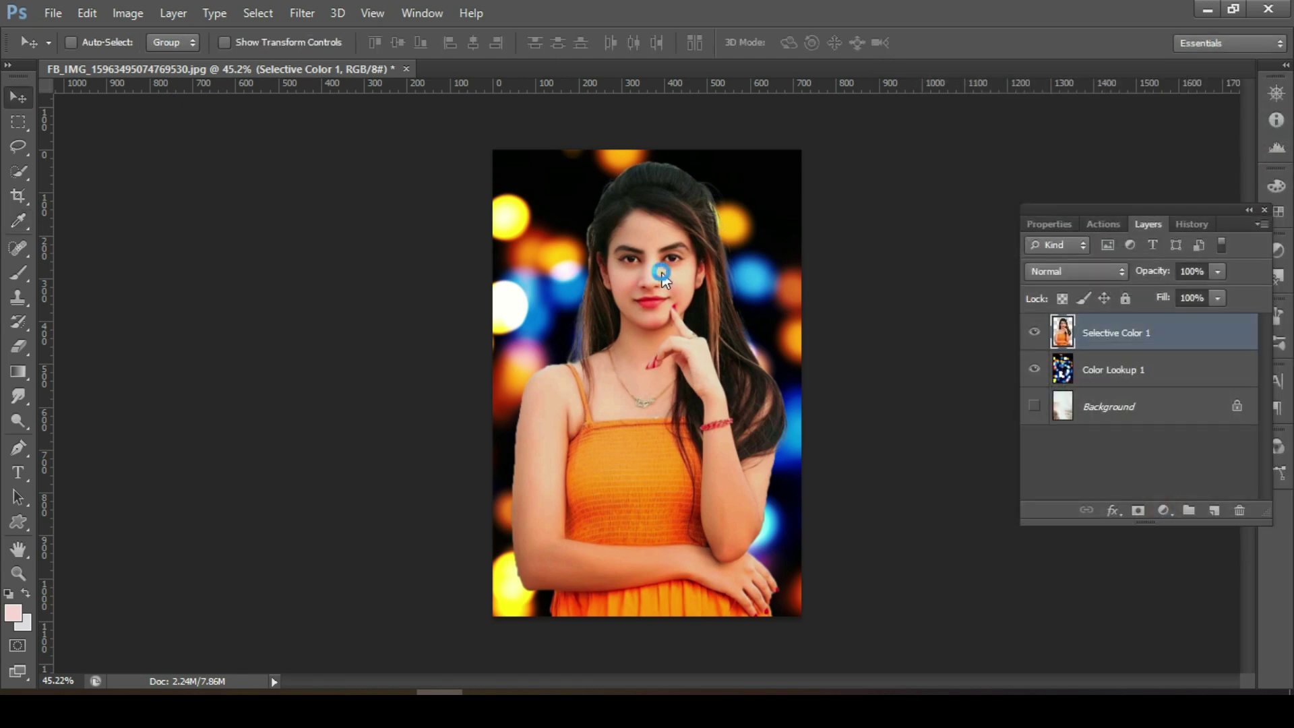
- Merge the woman's Selective Color 1 layer with the Color Lookup 1 background layer
{"action": "left_click", "coordinate": [1130, 377], "text": "ctrl"}
{"action": "right_click", "coordinate": [1125, 374]}
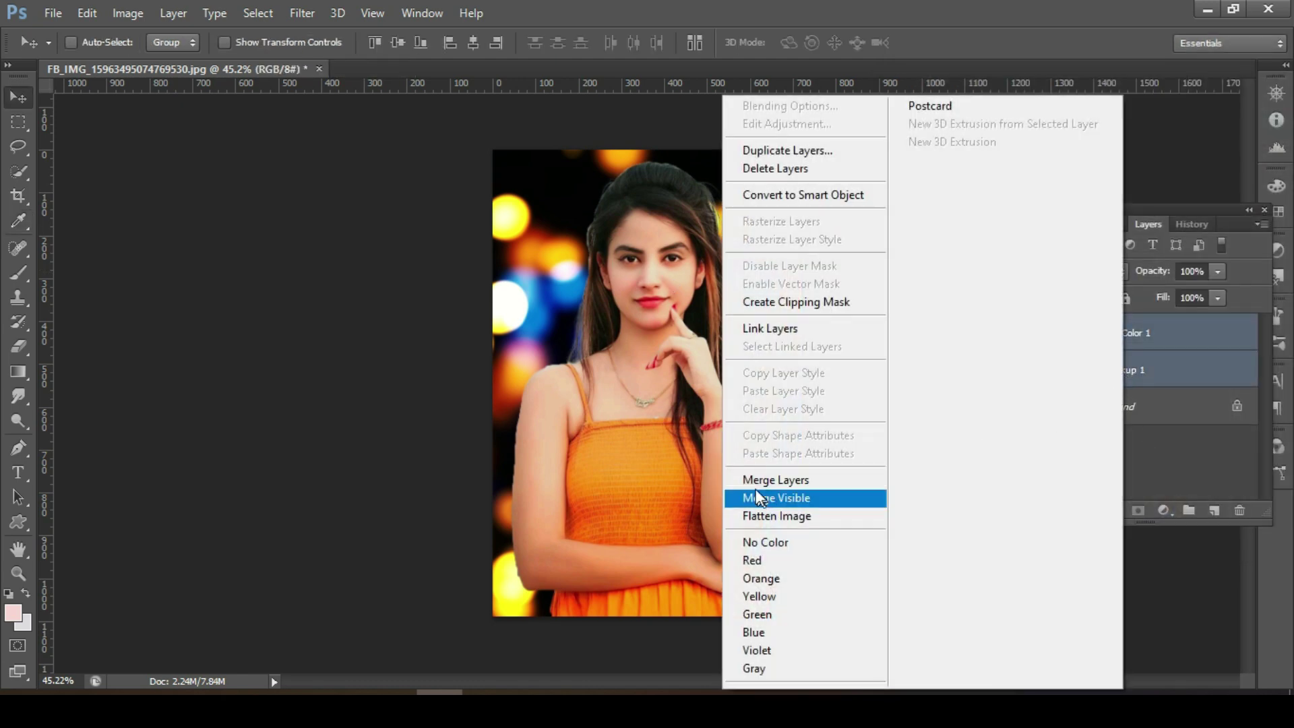
{"action": "left_click", "coordinate": [755, 492]}
- Add a Curves adjustment above the merged image, setting the black point to input 11, output 0 and the white point to input 255, output 251
{"action": "left_click", "coordinate": [1125, 345]}
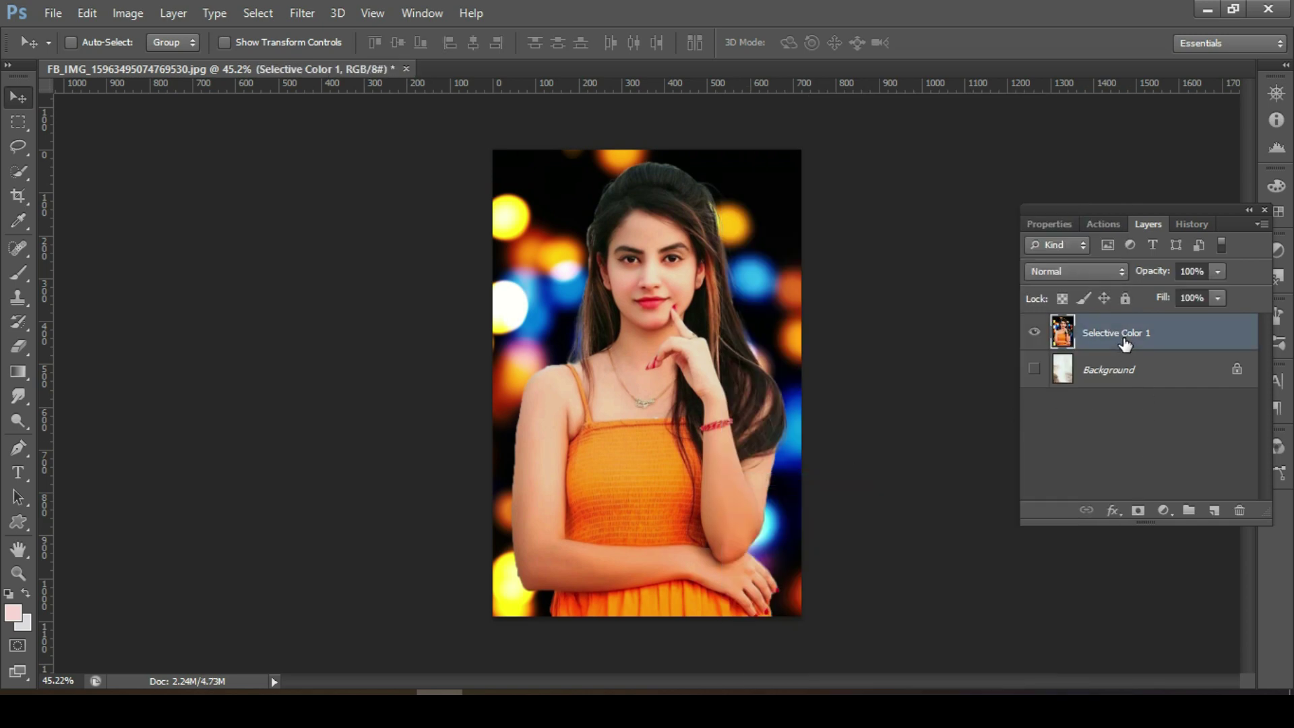
{"action": "left_click", "coordinate": [1162, 510]}
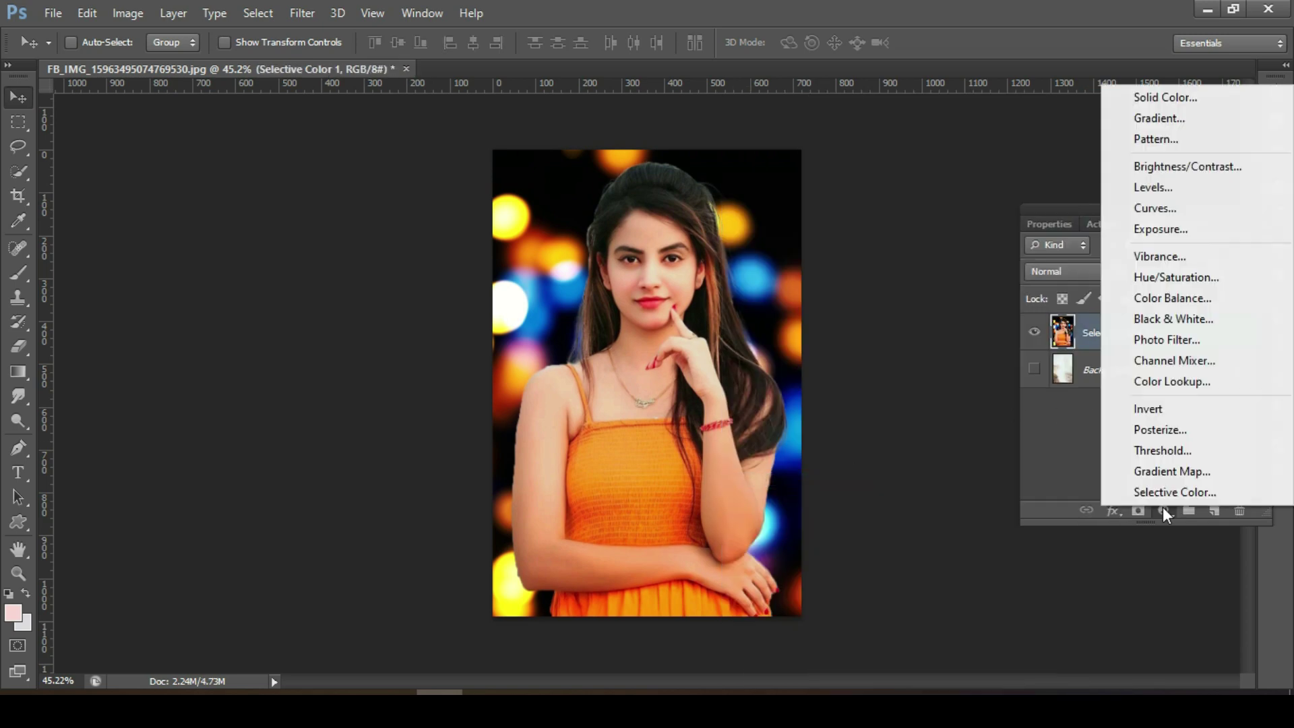
{"action": "left_click", "coordinate": [1154, 209]}
{"action": "left_click_drag", "start_coordinate": [1173, 208], "coordinate": [1091, 159]}
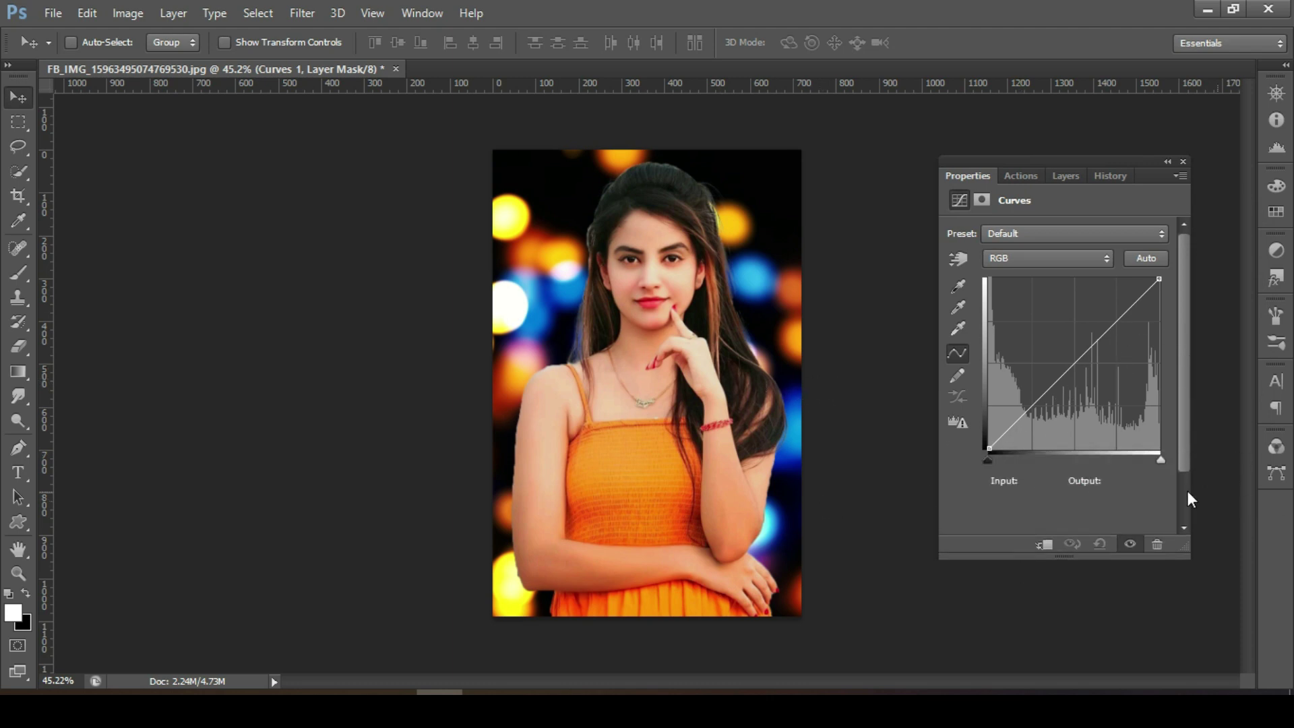
{"action": "mouse_move", "coordinate": [994, 461]}
{"action": "left_mouse_down"}
{"action": "mouse_move", "coordinate": [981, 460]}
{"action": "mouse_move", "coordinate": [994, 462]}
{"action": "left_mouse_up"}
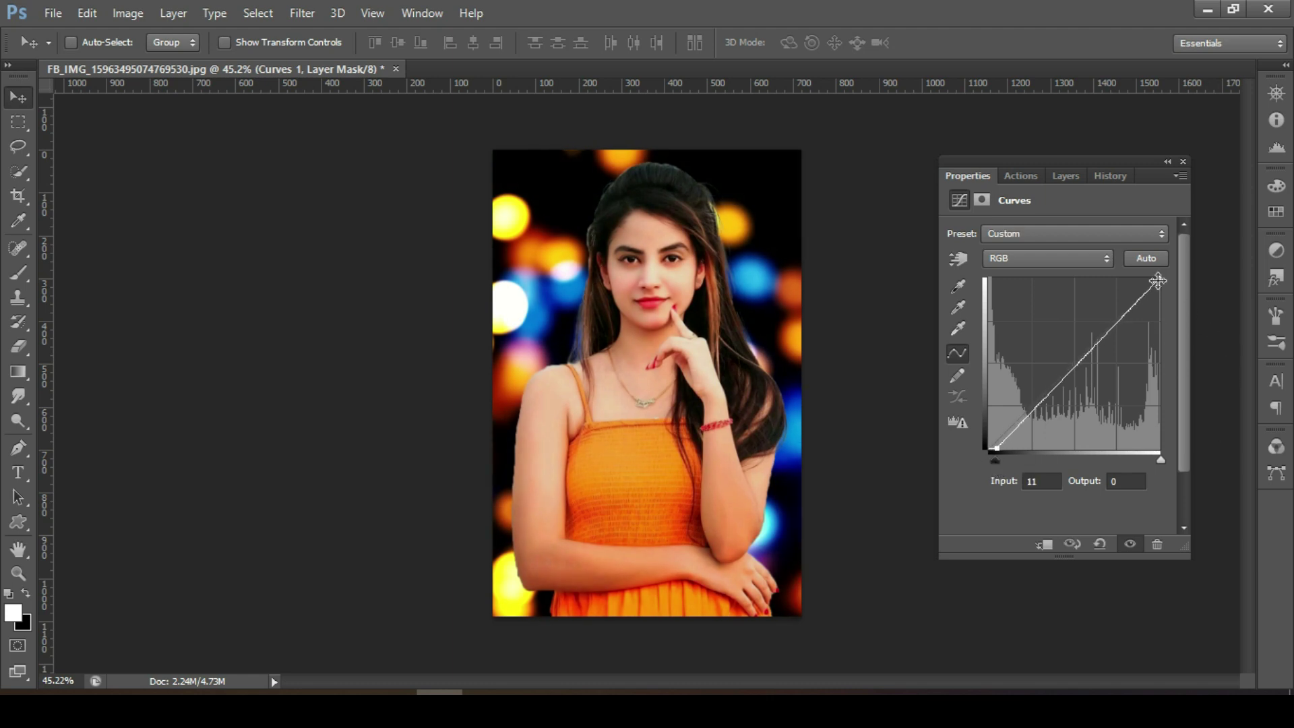
{"action": "left_click_drag", "start_coordinate": [1157, 283], "coordinate": [1169, 282]}
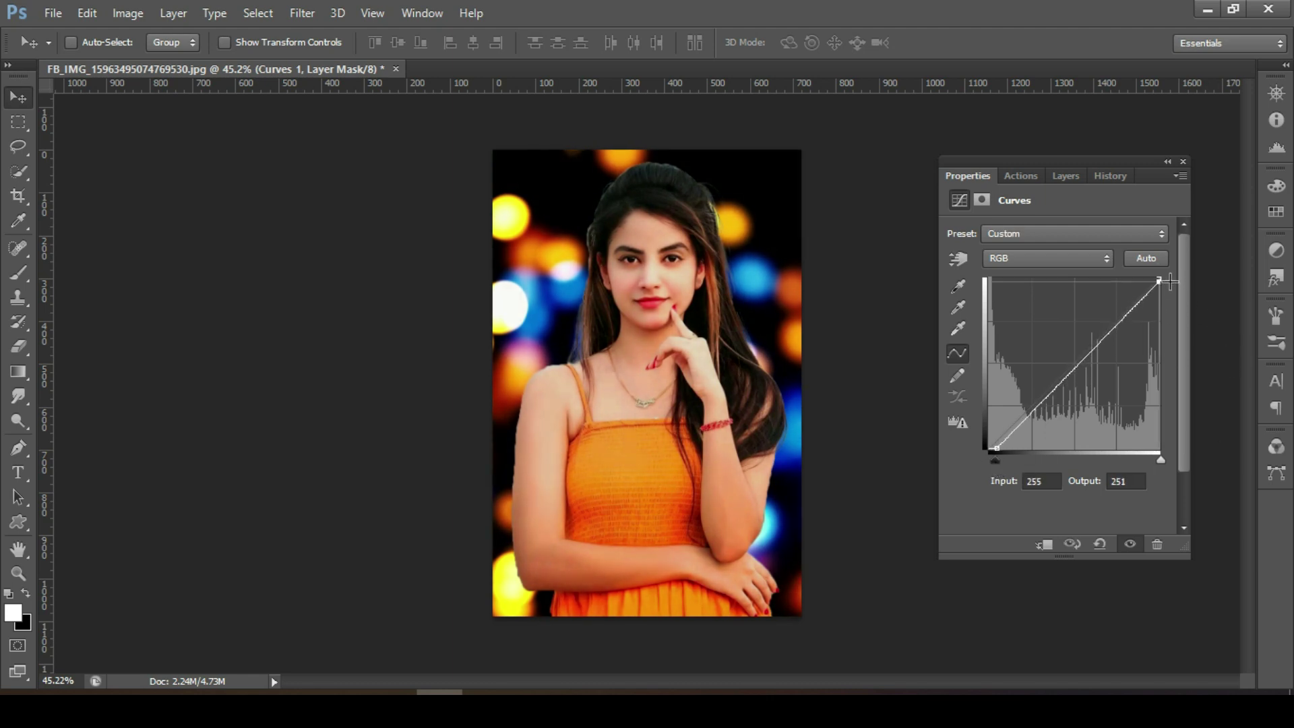
- Merge the Curves 1 adjustment with the Selective Color 1 layer
{"action": "left_click", "coordinate": [1072, 176]}
{"action": "left_click", "coordinate": [1057, 333], "text": "shift"}
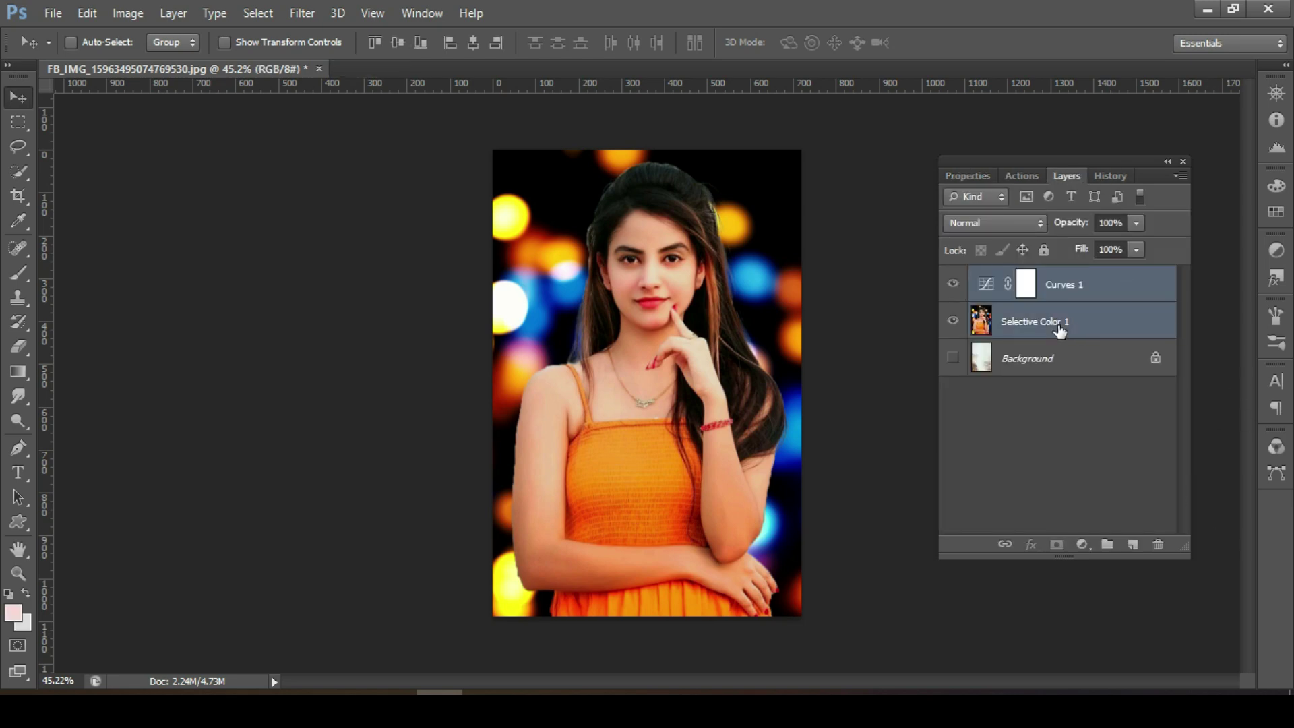
{"action": "right_click", "coordinate": [1059, 332]}
{"action": "left_click", "coordinate": [796, 495]}
- Delete the hidden Background layer
{"action": "left_click", "coordinate": [1057, 332]}
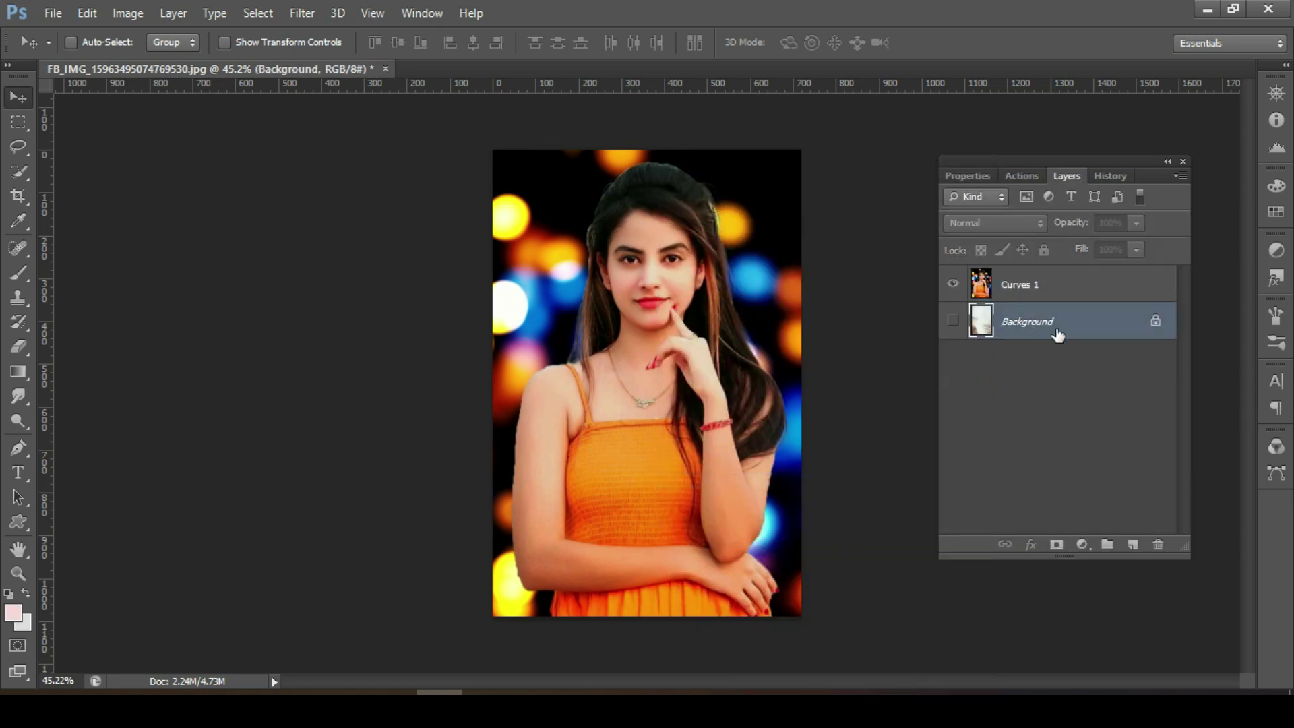
{"action": "left_click", "coordinate": [1159, 547]}
{"action": "left_click", "coordinate": [585, 288]}
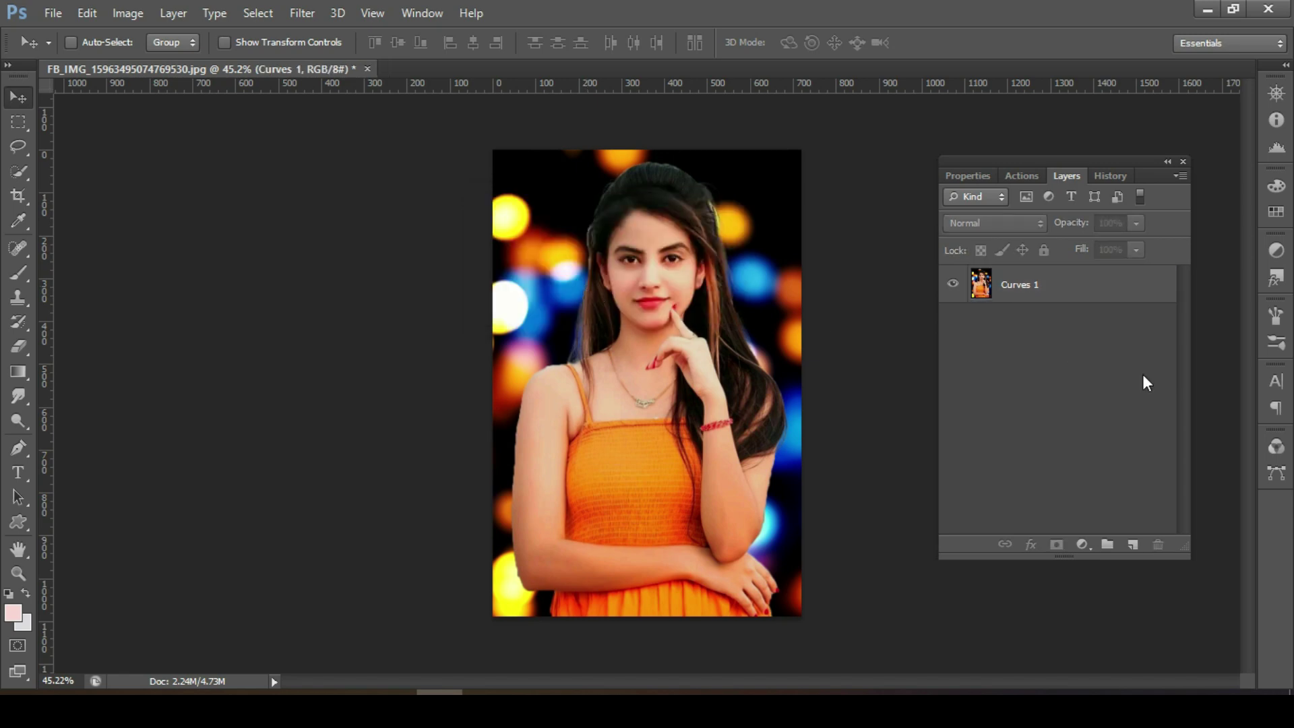
- Start saving the image in JPEG format under its original file name, but decline to replace the existing file
{"action": "left_click", "coordinate": [53, 13]}
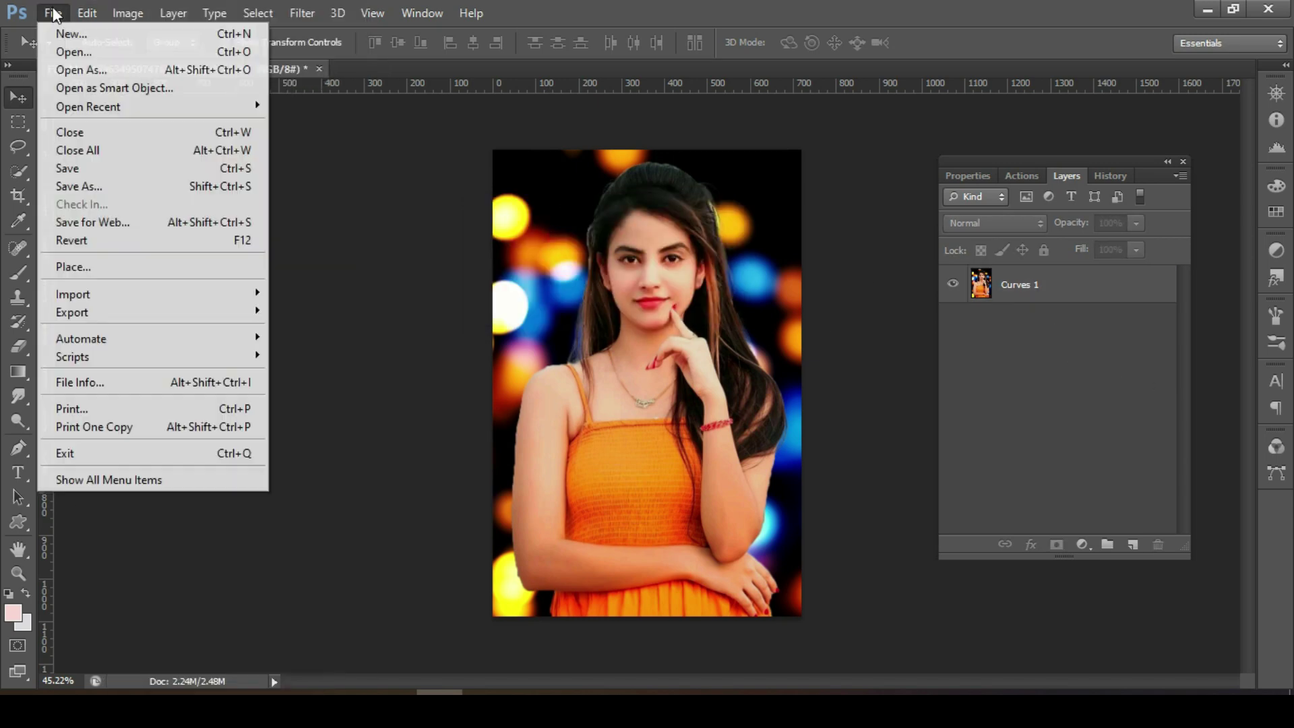
{"action": "left_click", "coordinate": [72, 168]}
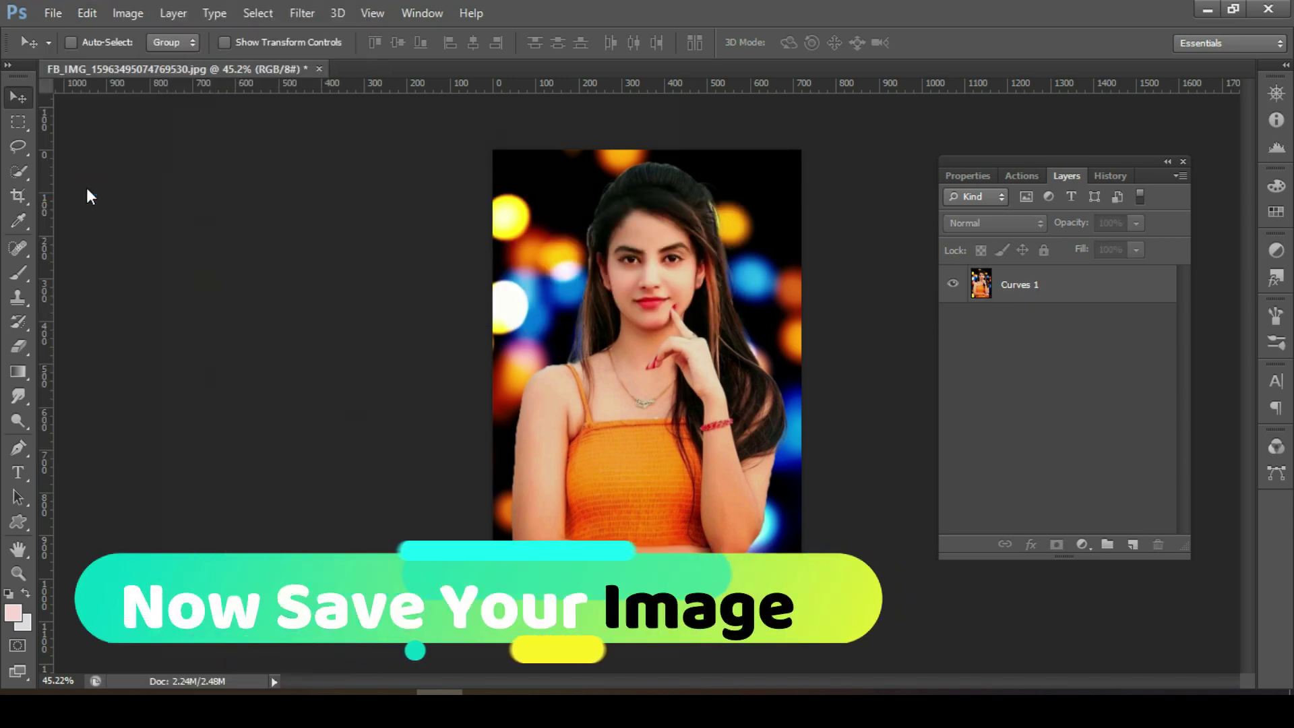
{"action": "left_click", "coordinate": [503, 454]}
{"action": "left_click", "coordinate": [397, 284]}
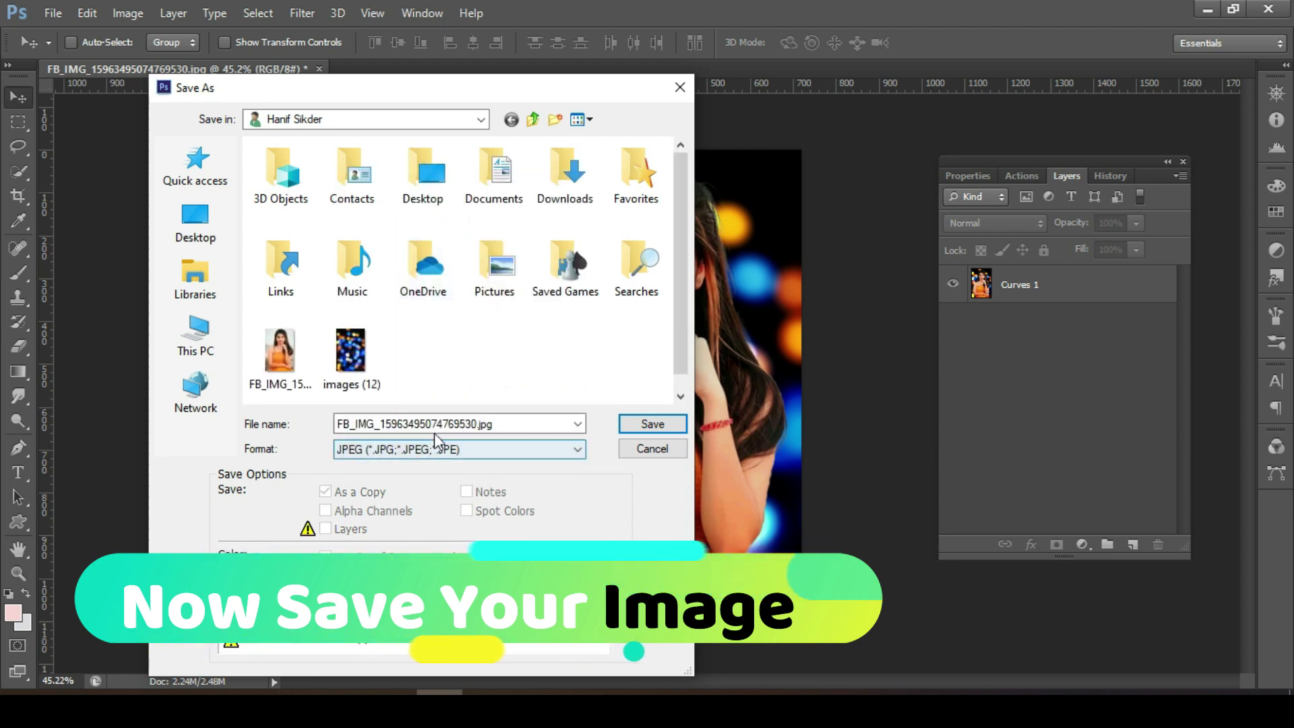
{"action": "left_click", "coordinate": [645, 425]}
{"action": "left_click", "coordinate": [687, 280]}
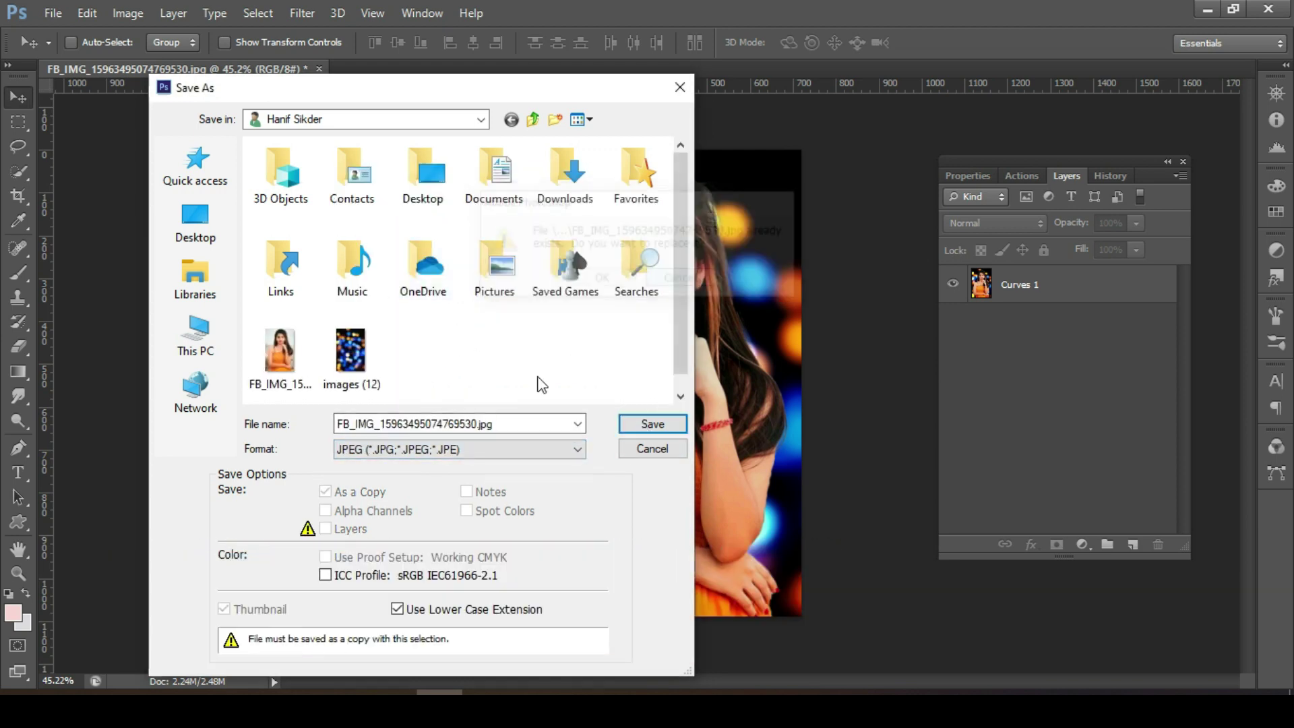
- Replace the file name's text before its final digit with 0 and save the JPEG copy
{"action": "left_click", "coordinate": [473, 424]}
{"action": "left_click_drag", "start_coordinate": [473, 423], "coordinate": [336, 425]}
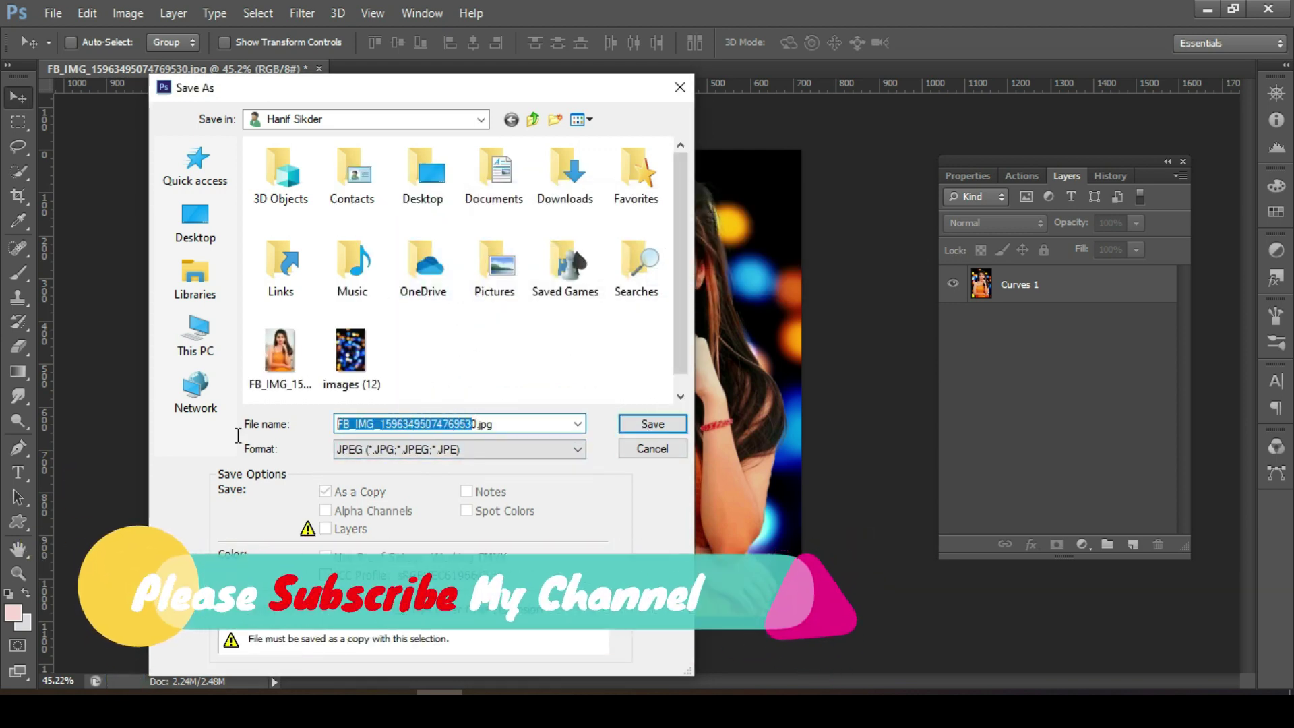
{"action": "type", "text": "0"}
{"action": "left_click", "coordinate": [651, 423]}
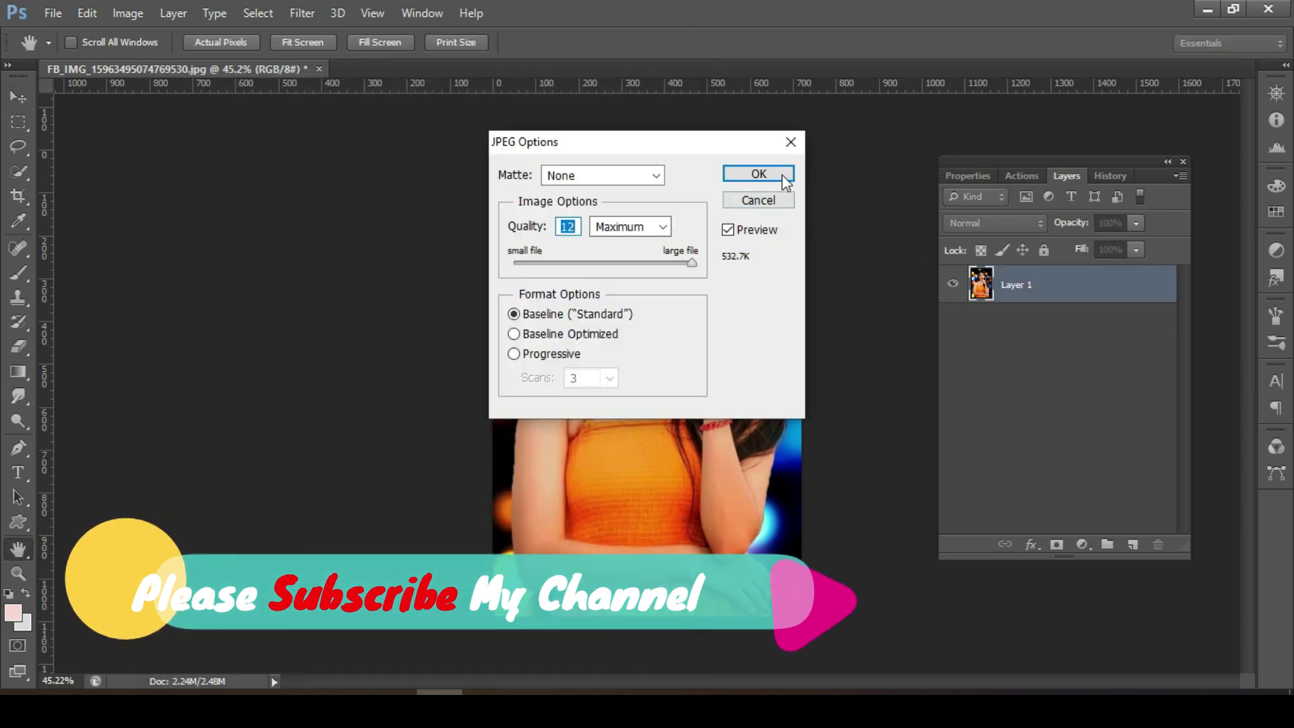